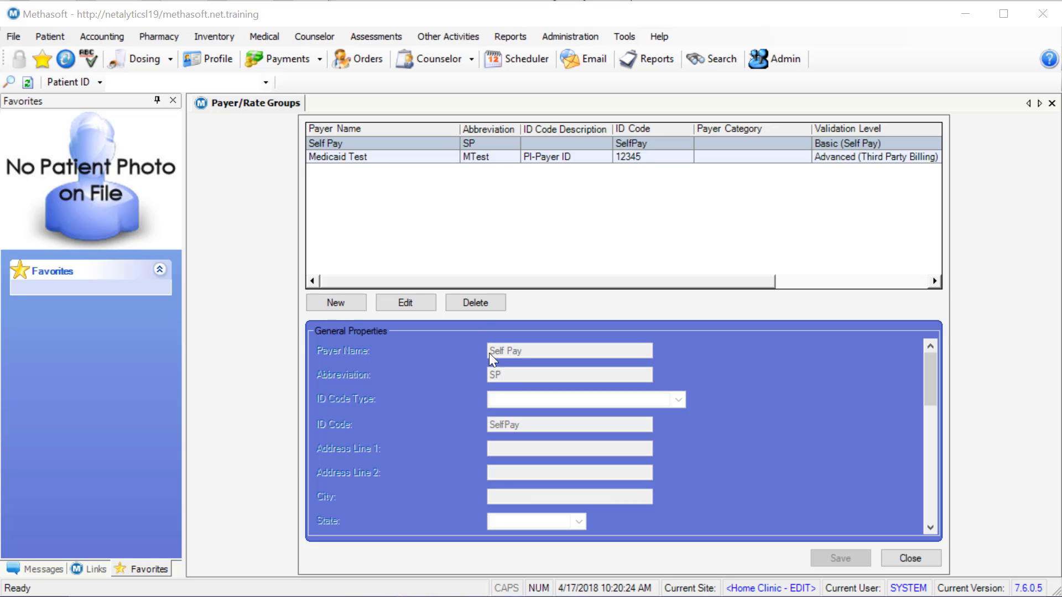
Open the Medicaid Test payer for editing and review its general properties.
left_click(401, 156)
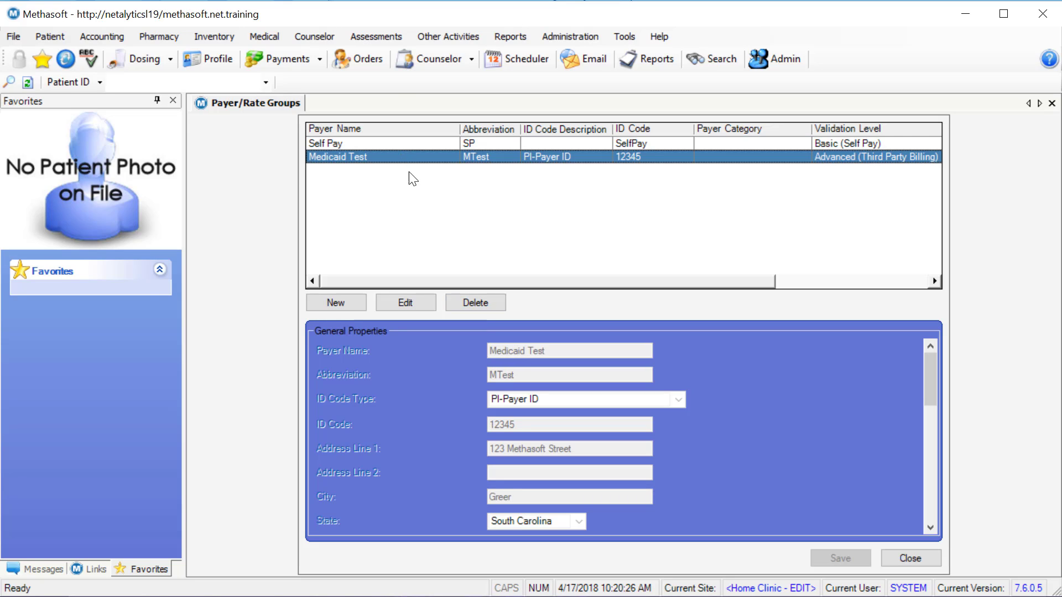
left_click(407, 305)
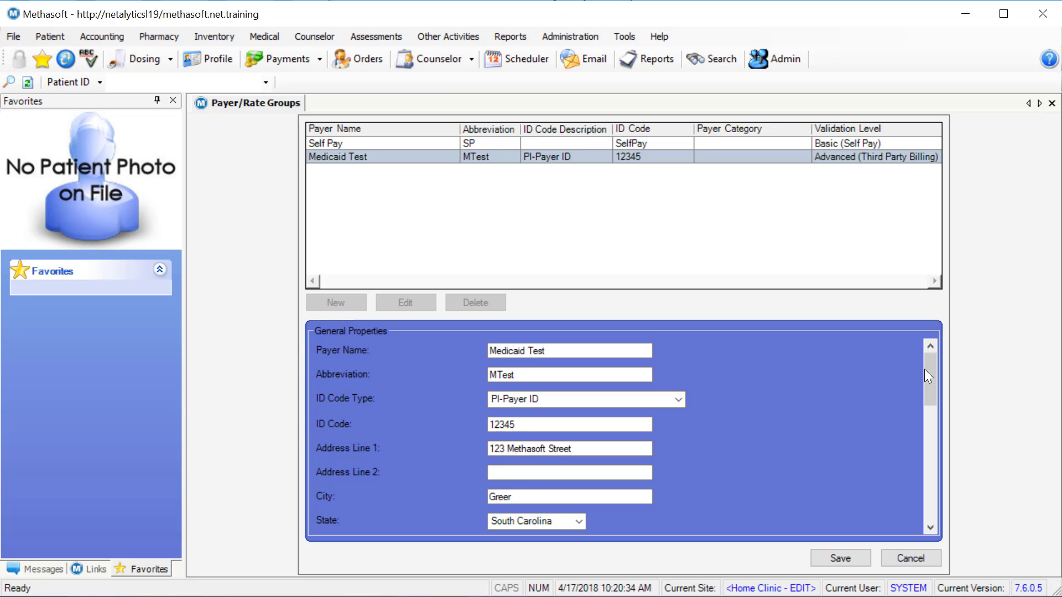
left_click_drag(930, 374, 930, 471)
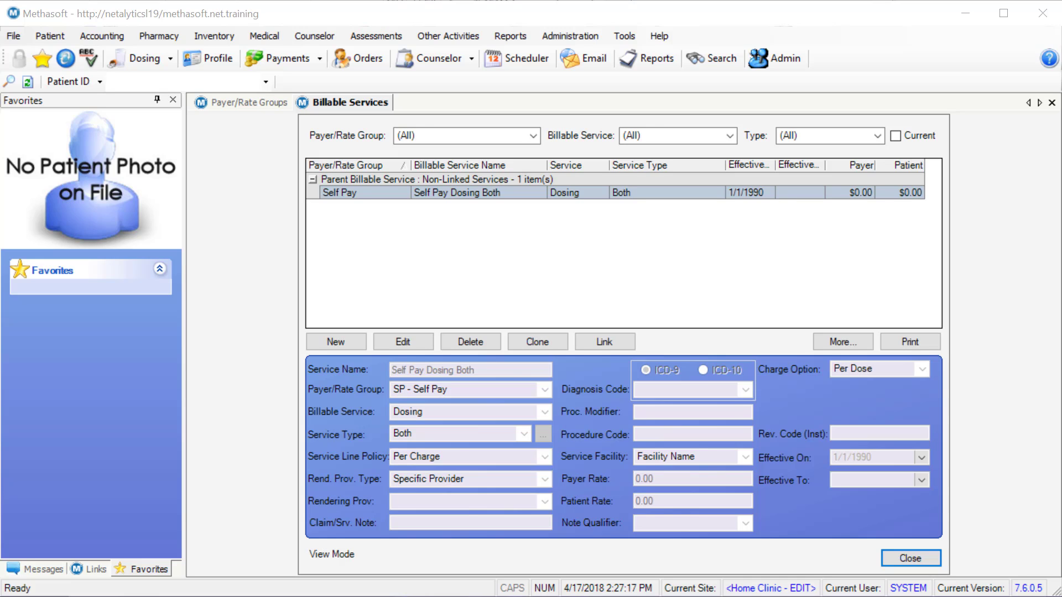
Start a new billable service named "Medicaid - Dosing Weekly" and assign it to the MTest - Medicaid Test payer/rate group.
left_click(357, 342)
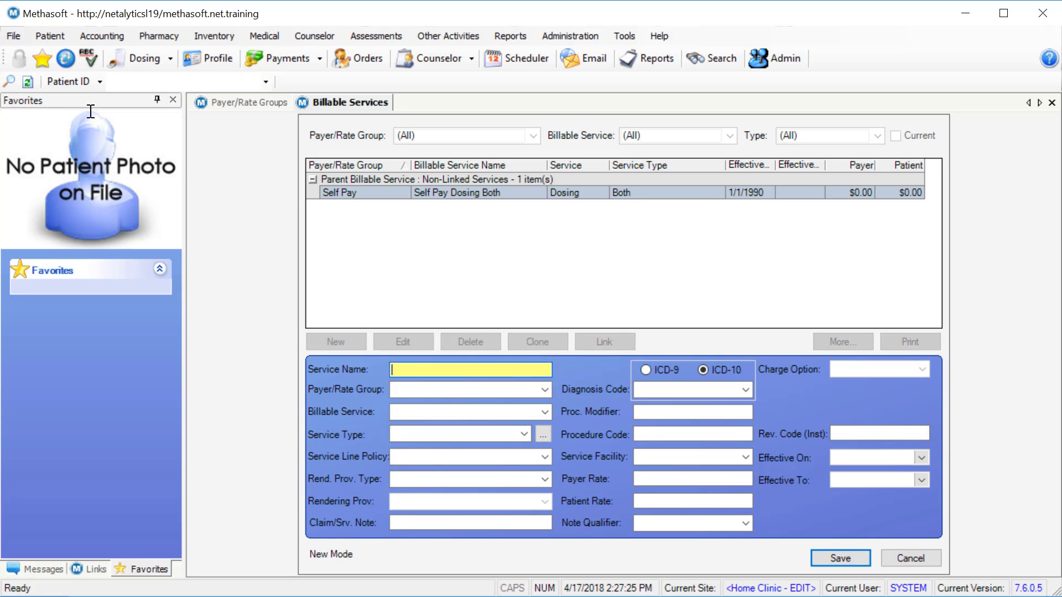
type("Medicalid - Dosing Weekly")
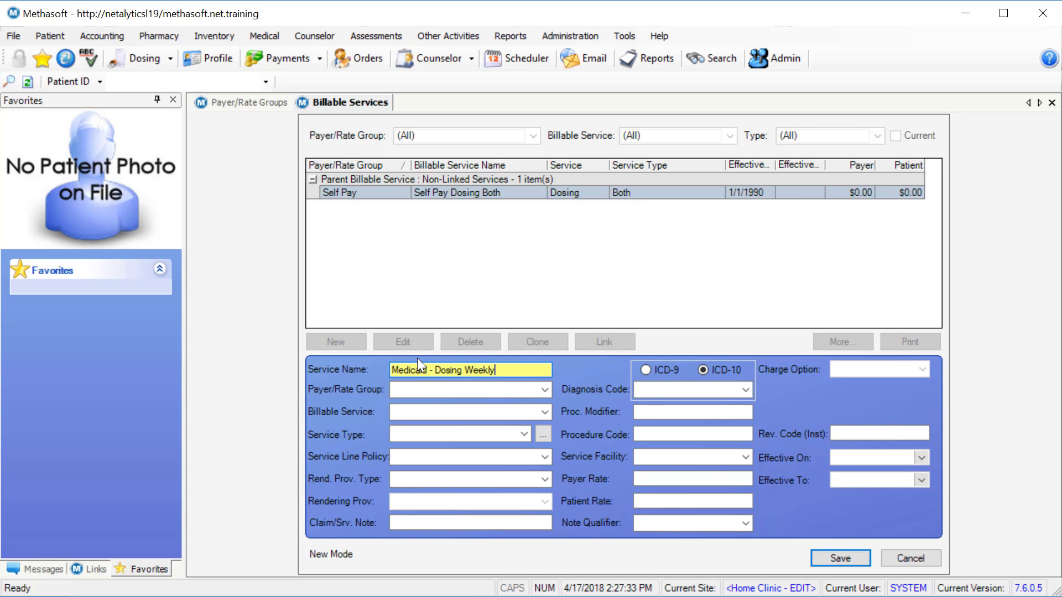
left_click(545, 389)
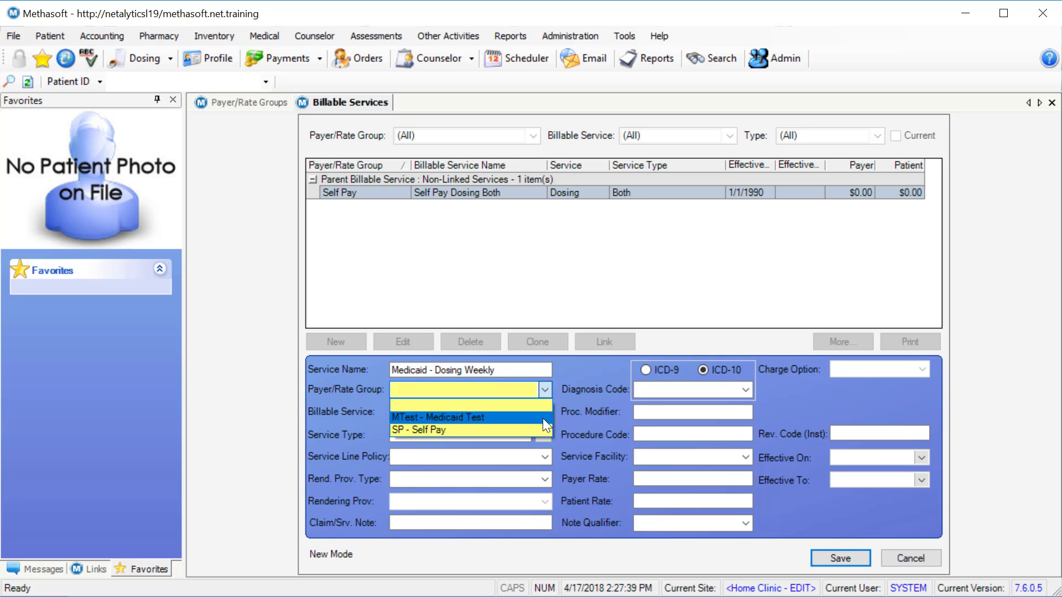
left_click(536, 421)
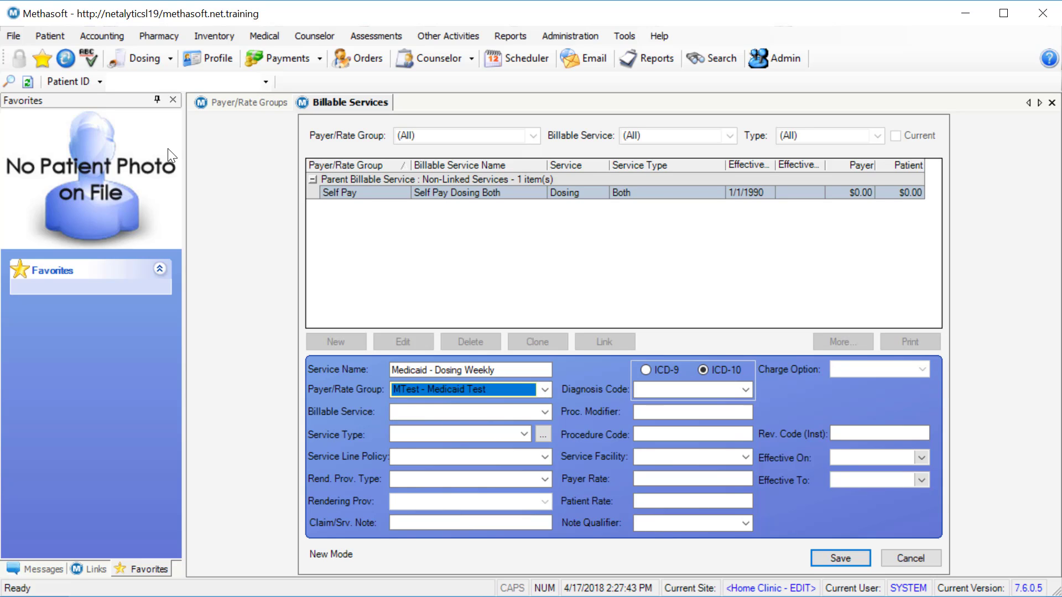
Classify the new service as Unmanaged with service type Dosing Periodic and a Per Charge service line policy.
key("Tab")
key("alt+Down")
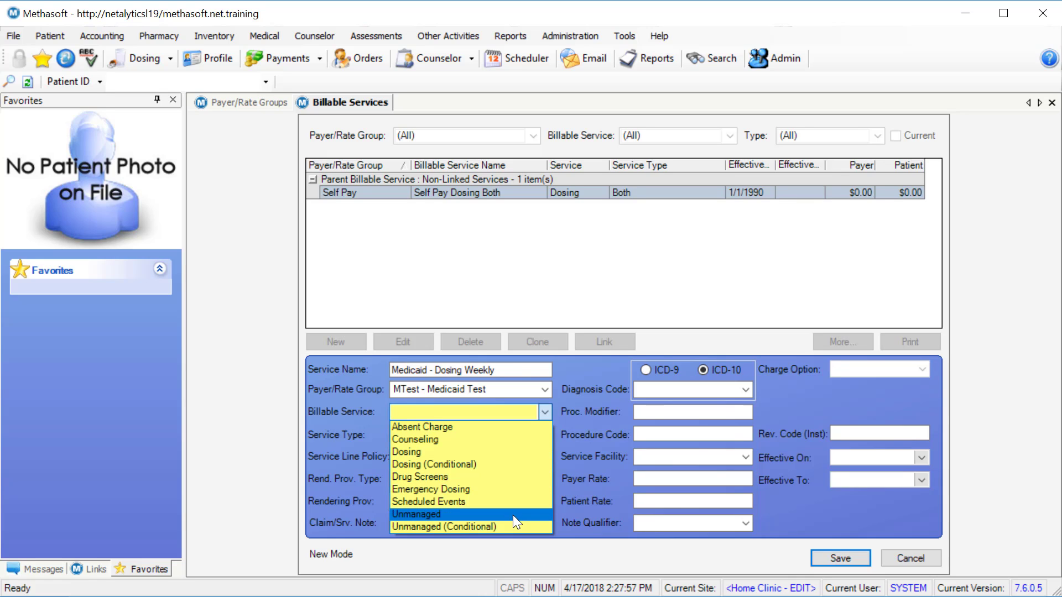
left_click(461, 516)
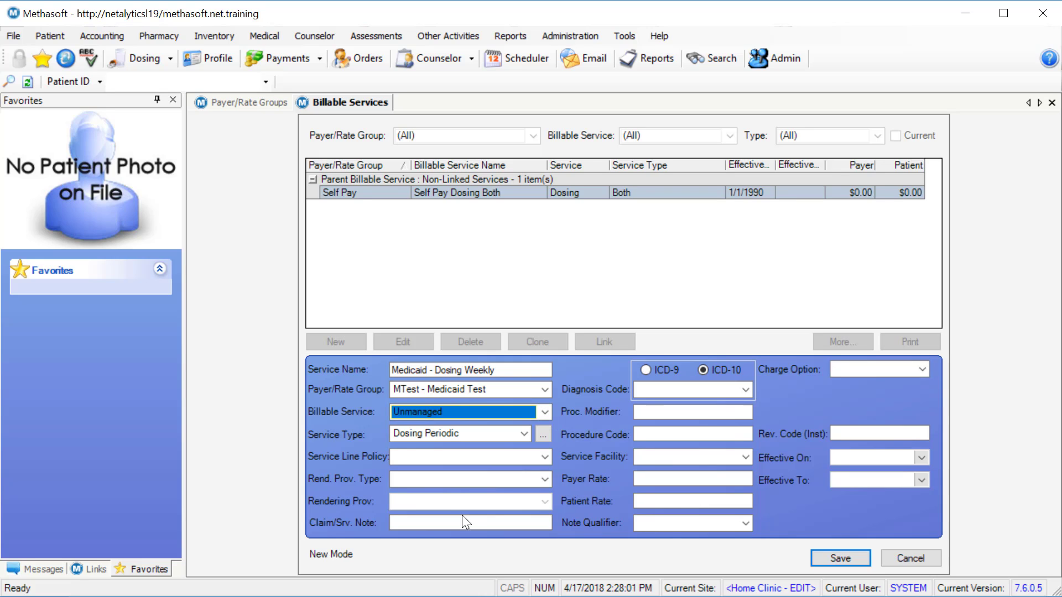
left_click(522, 434)
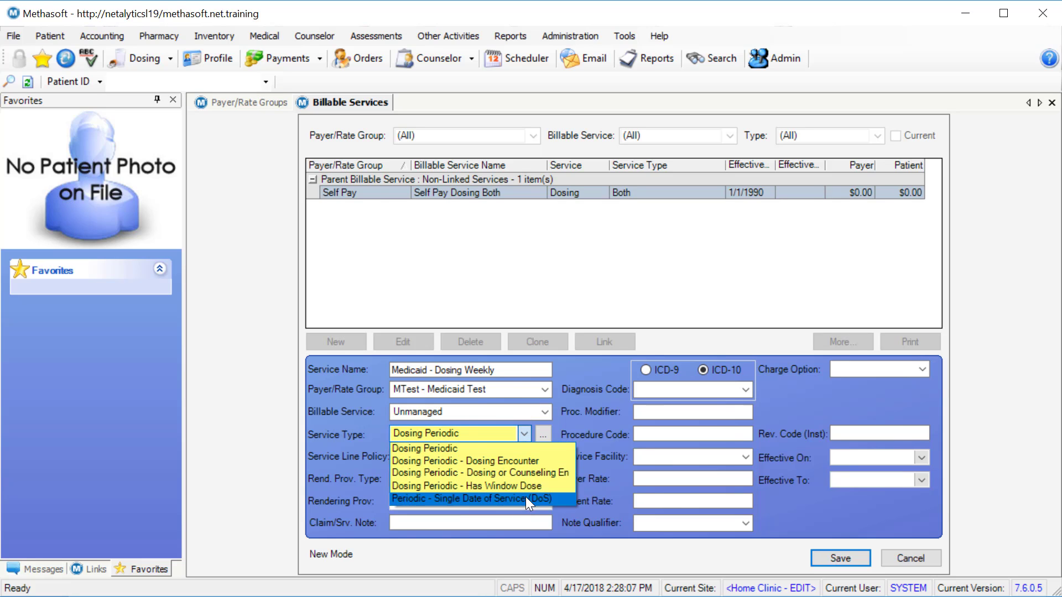
left_click(525, 434)
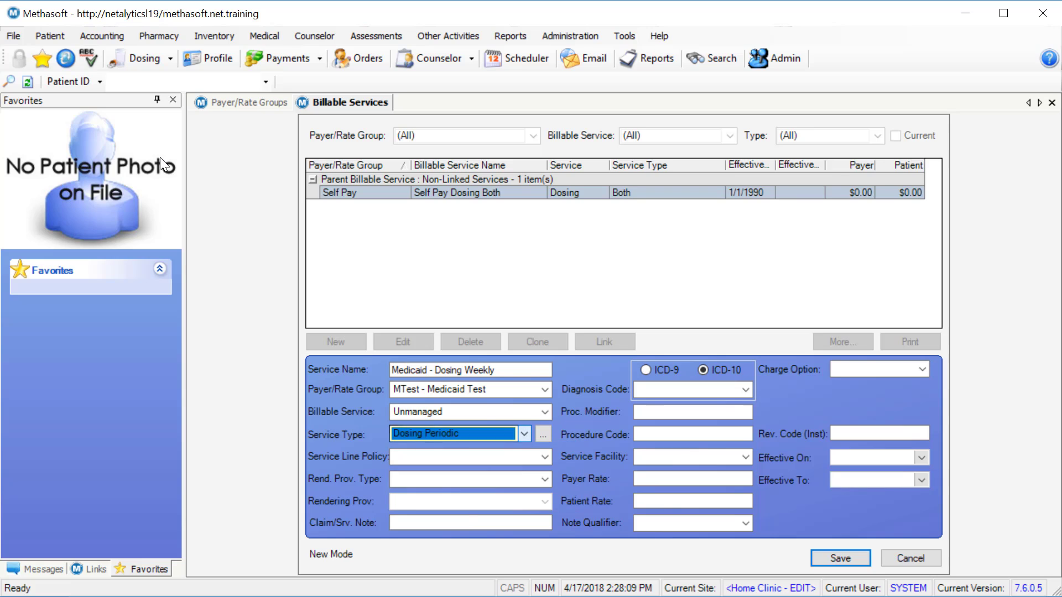
left_click(545, 457)
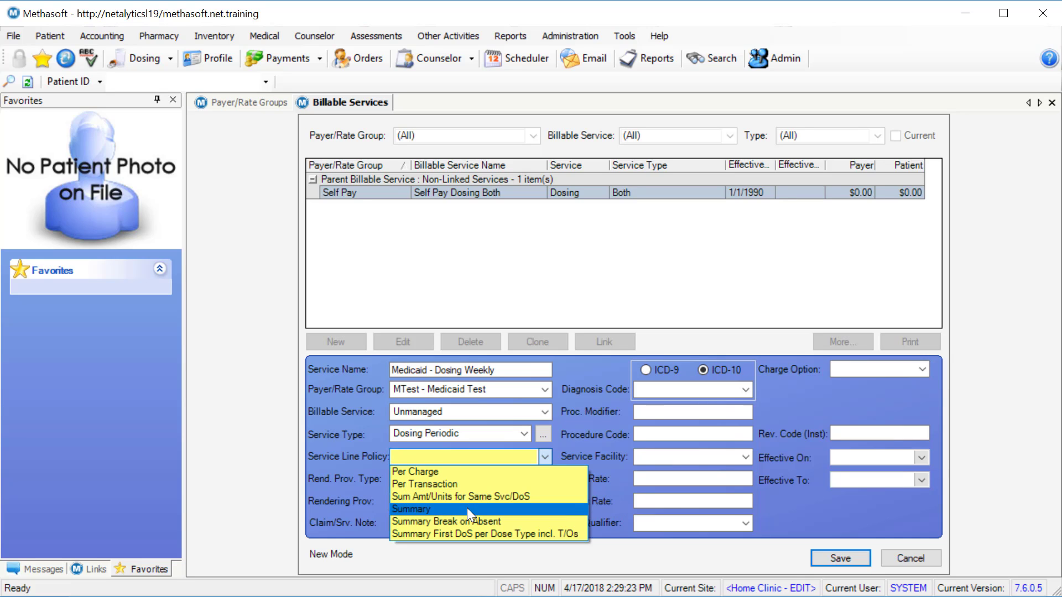
left_click(461, 472)
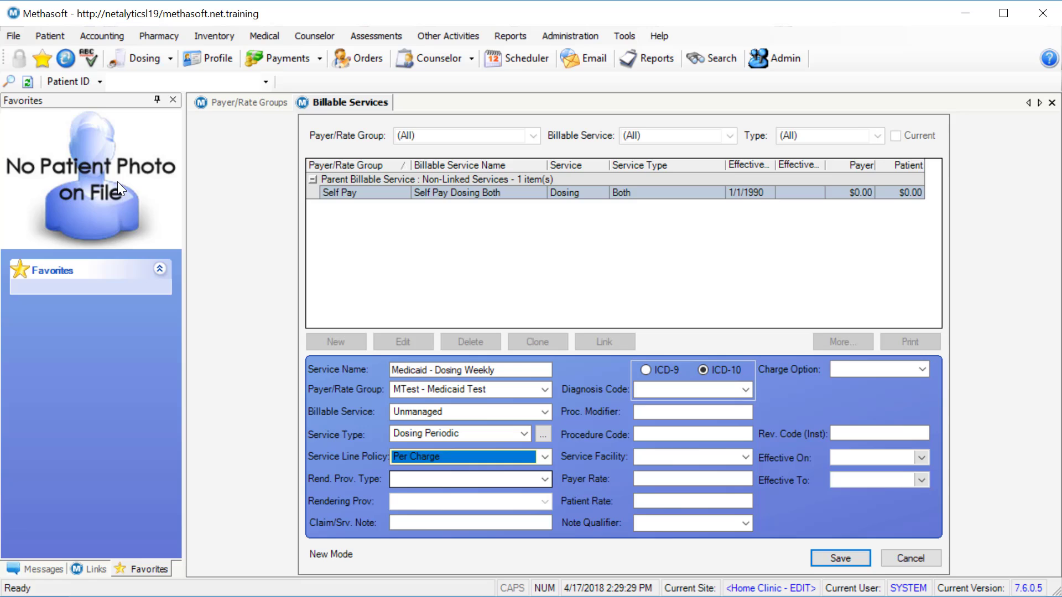
Set the rendering provider type to Specific Provider and choose Site Rendering Provider as the rendering provider.
left_click(545, 480)
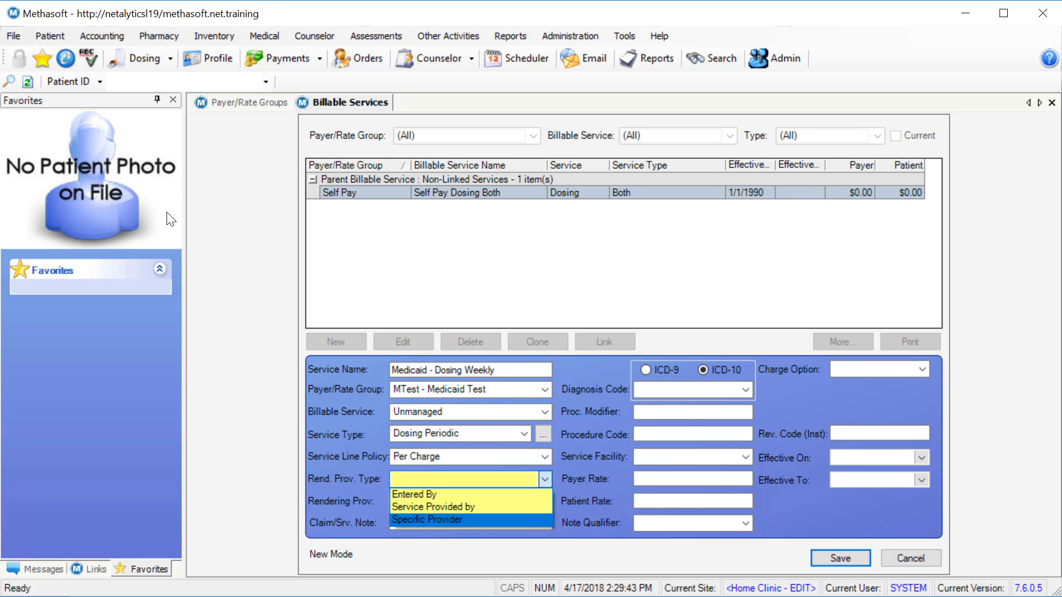
left_click(535, 519)
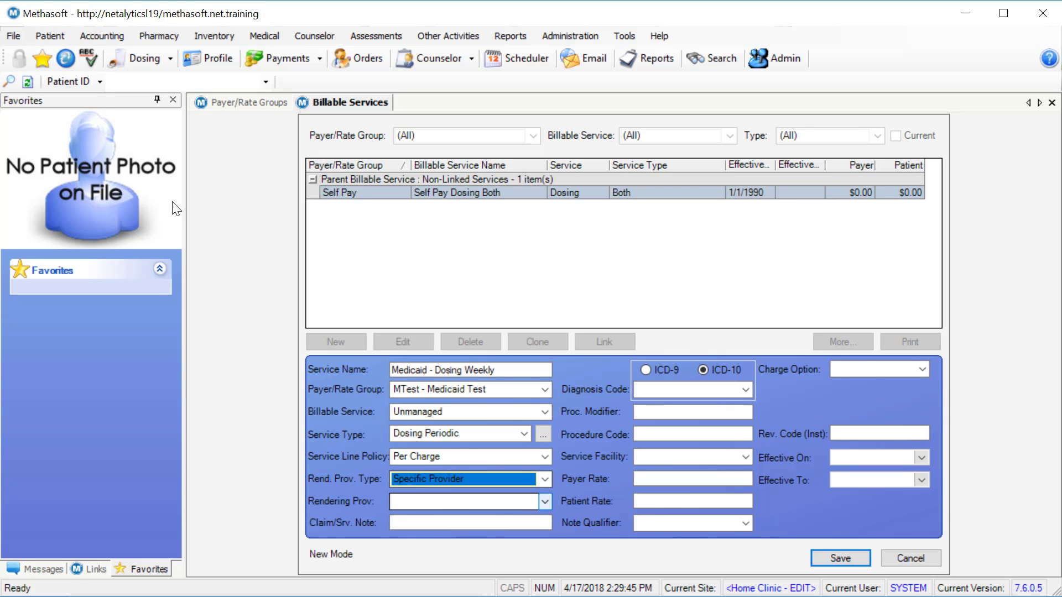
left_click(544, 501)
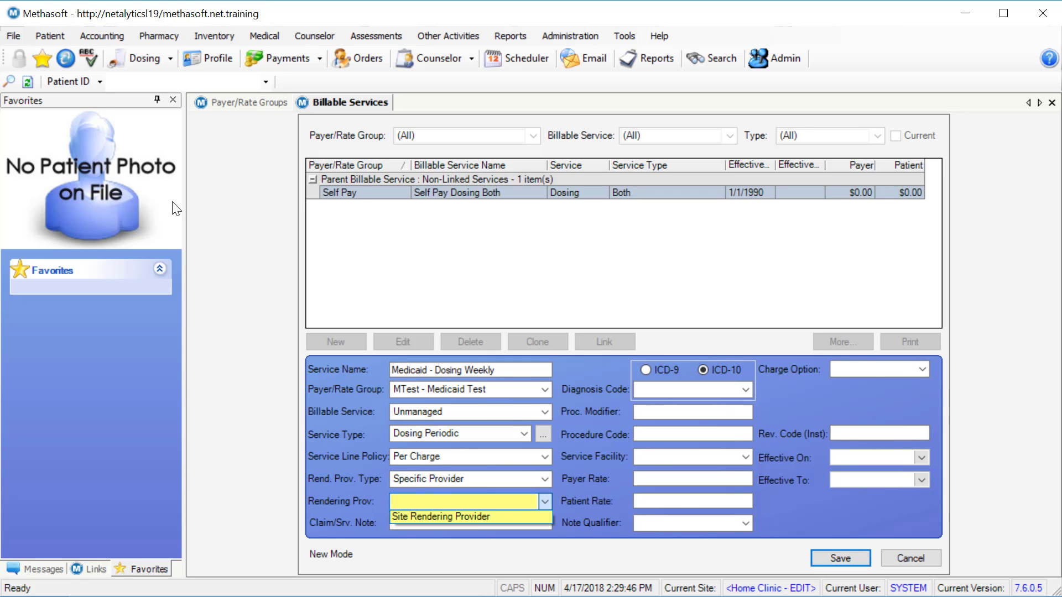
left_click(539, 516)
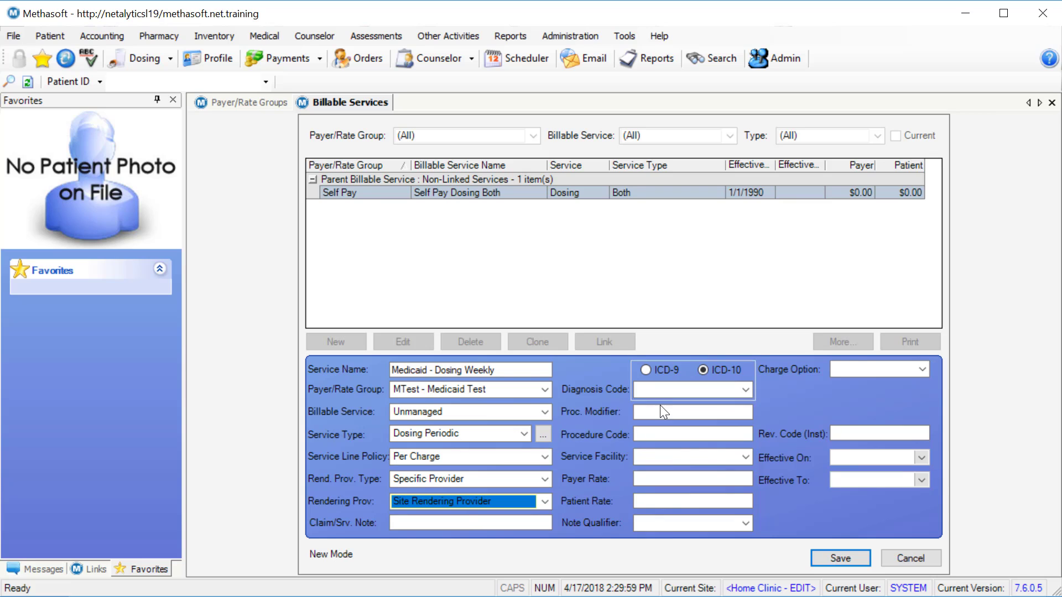
Assign the ICD-10 diagnosis code F11.20 - Opioid Dependence, Uncomplicated to the service.
left_click(729, 389)
left_click(745, 389)
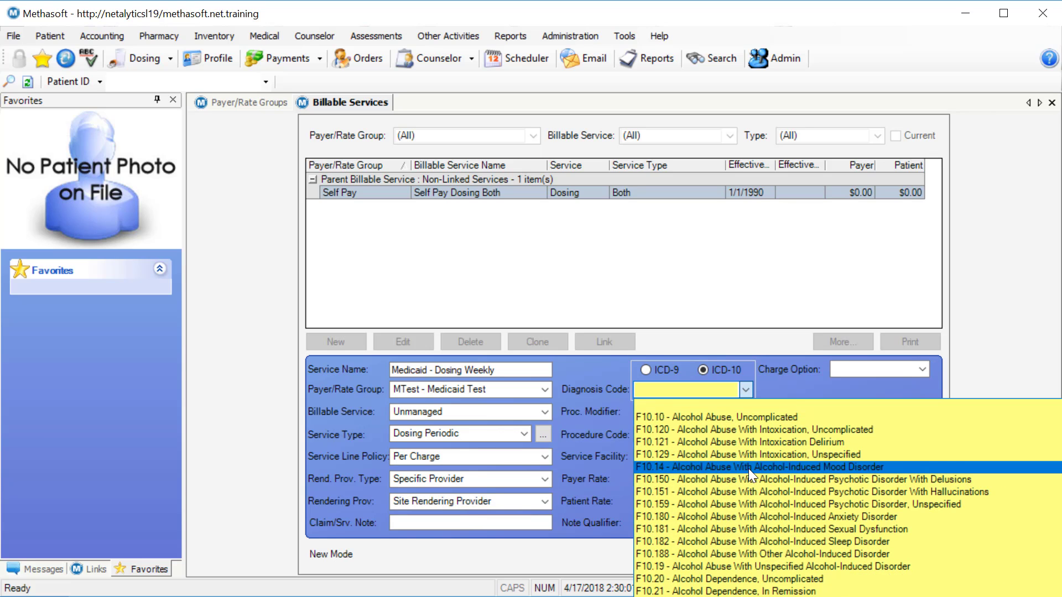
scroll(748, 469, "down", 5)
scroll(748, 469, "down", 3)
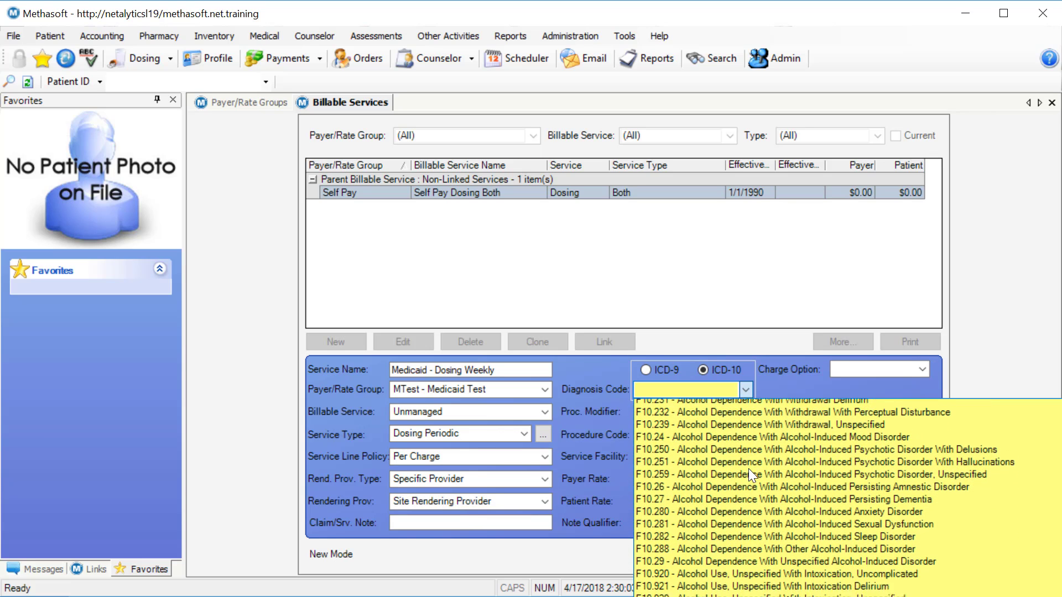
scroll(748, 469, "down", 9)
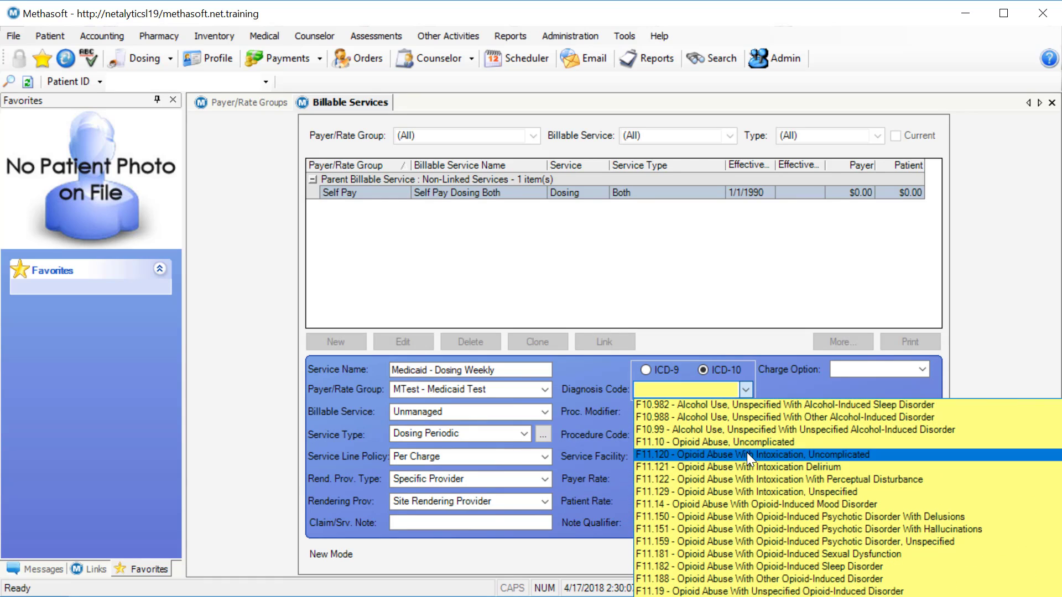
scroll(749, 458, "down", 1)
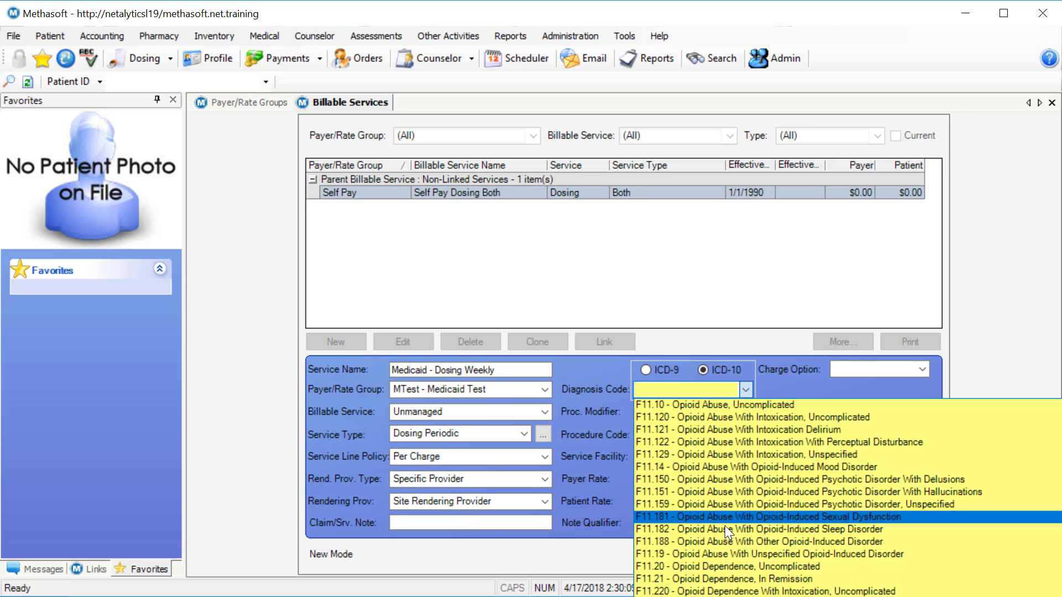
left_click(717, 567)
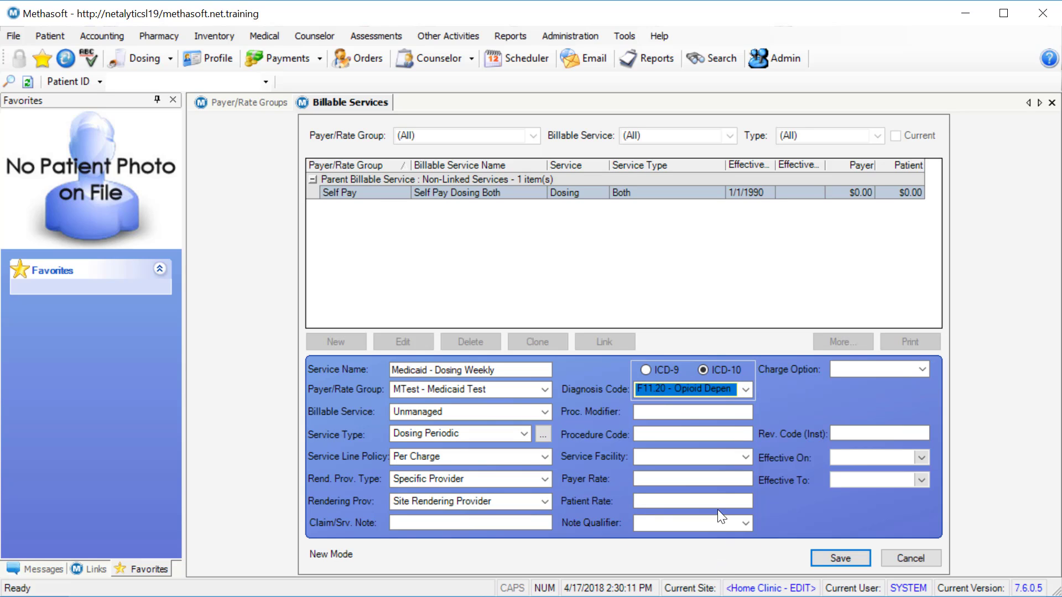
Enter procedure modifier 1 and procedure code 2, and choose Facility Name as the service facility.
left_click(733, 414)
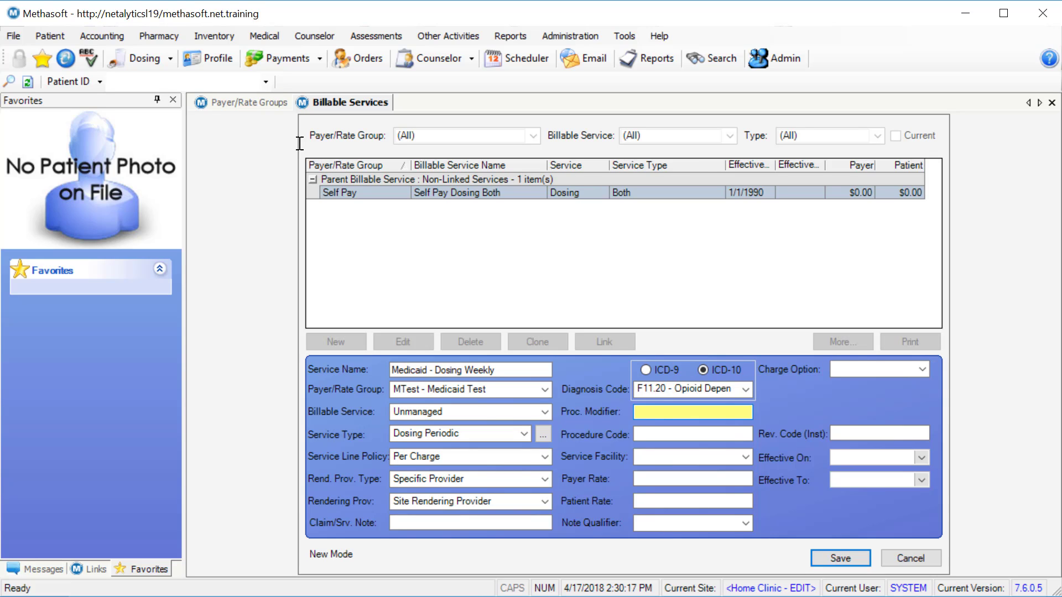
type("1")
left_click(708, 432)
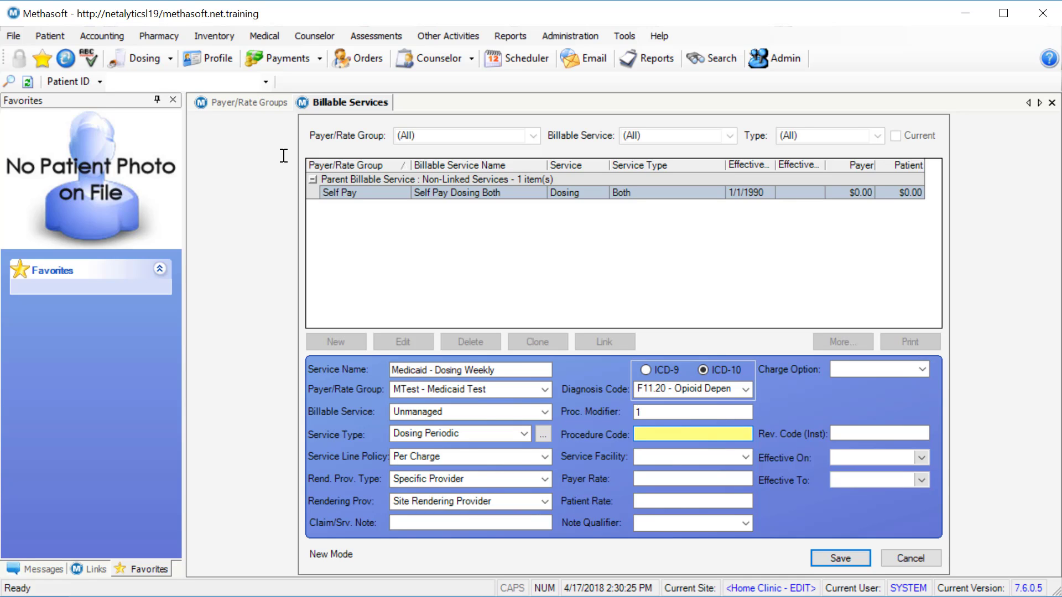
type("2")
left_click(745, 457)
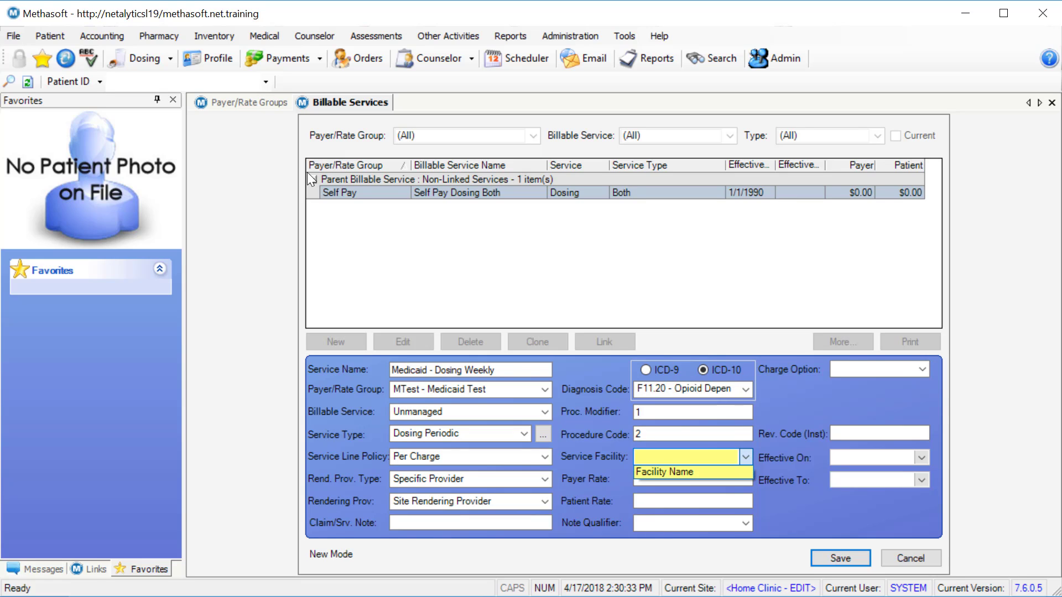
left_click(746, 471)
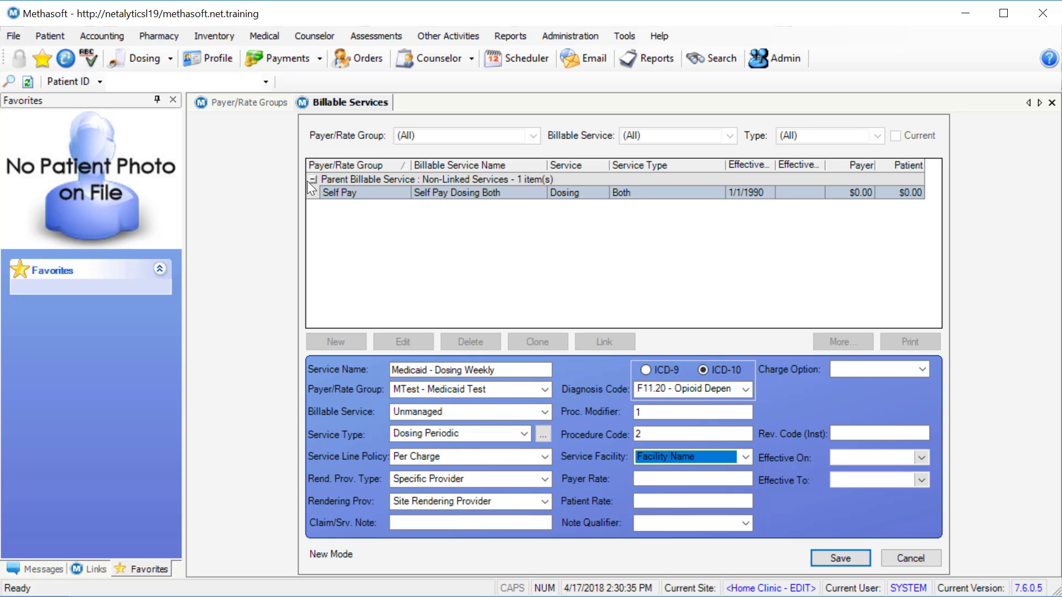
Set the service's payer rate to 50.00 and its patient rate to 0.00.
left_click(741, 477)
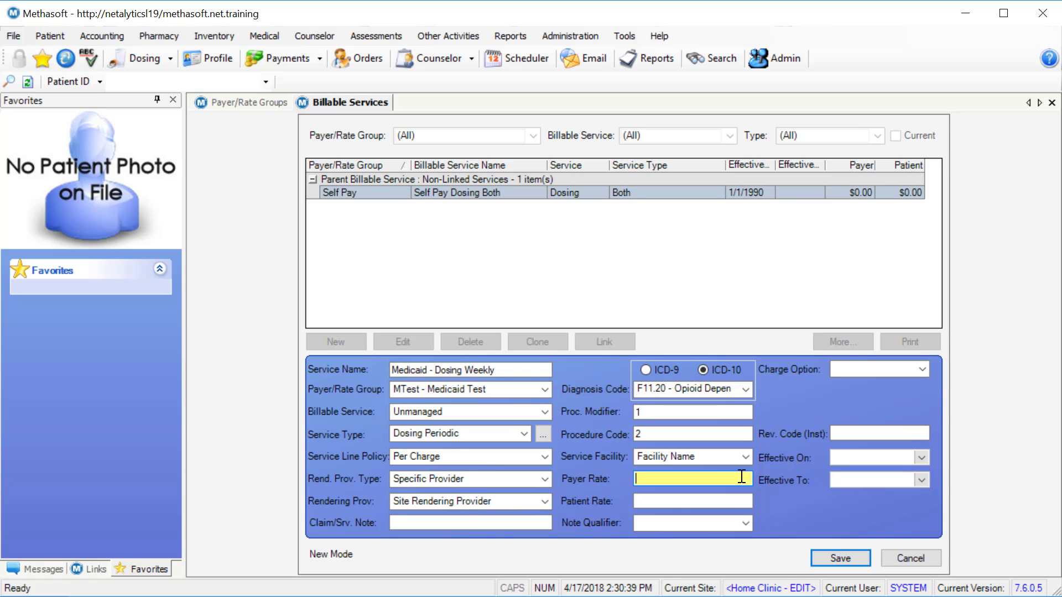
type("50.00")
key("Tab")
type("0.00")
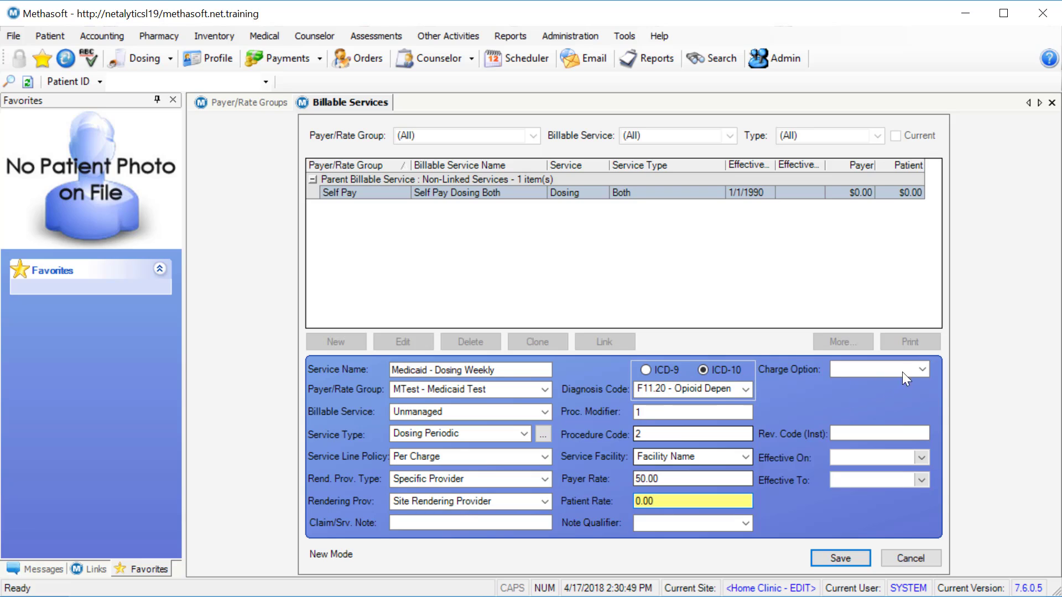
Set the charge option to Per Week with Monday as the weekly charge day.
left_click(922, 369)
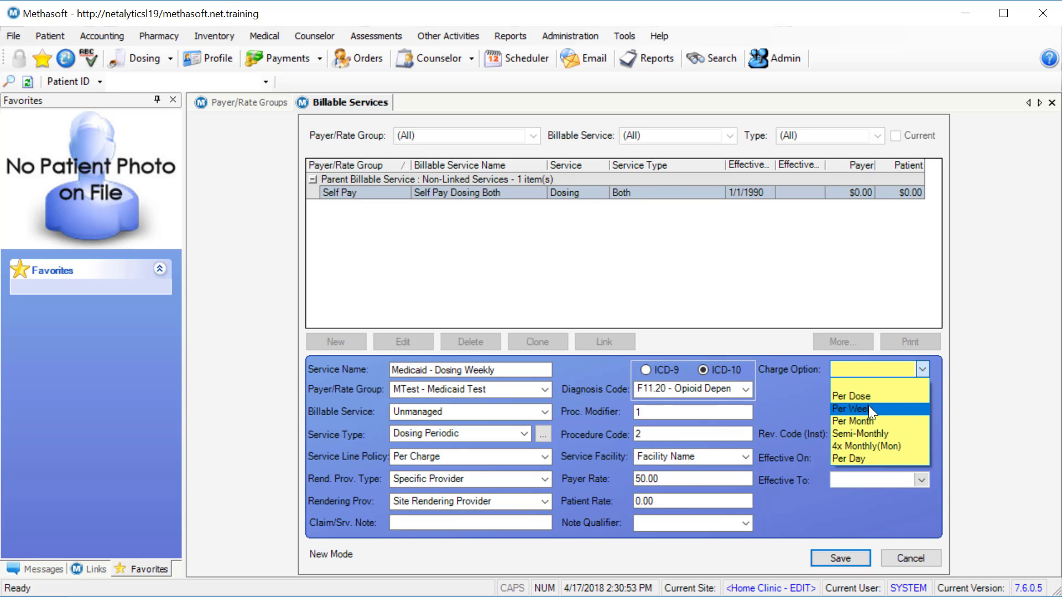
left_click(902, 407)
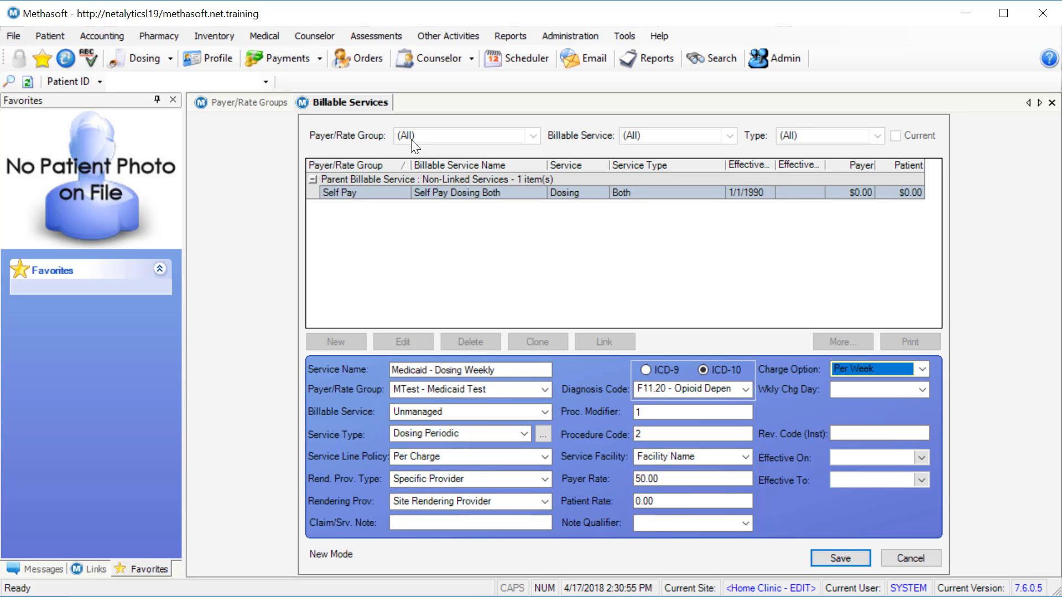
left_click(922, 390)
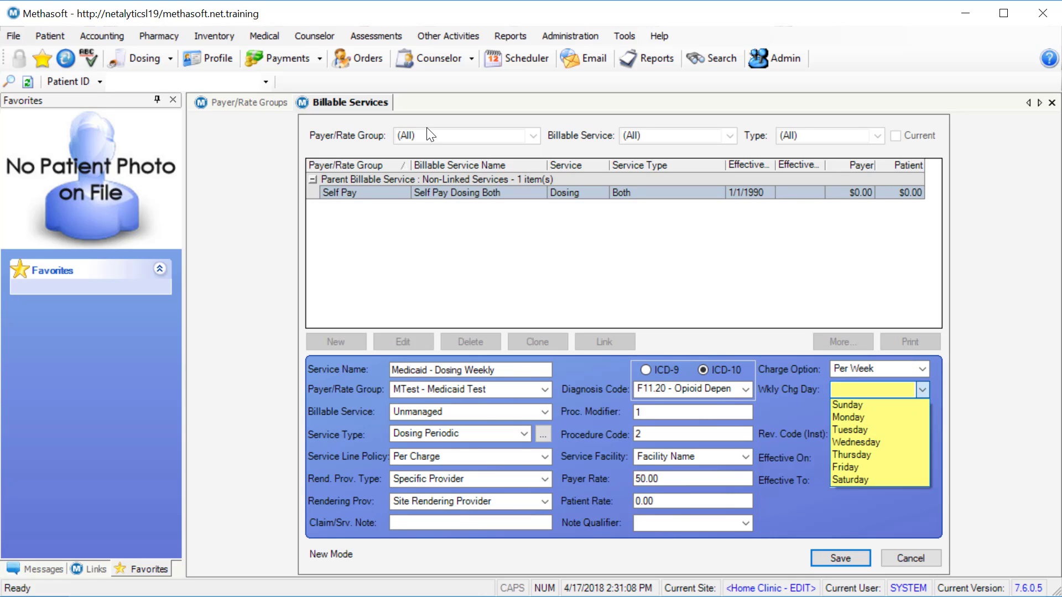
left_click(915, 416)
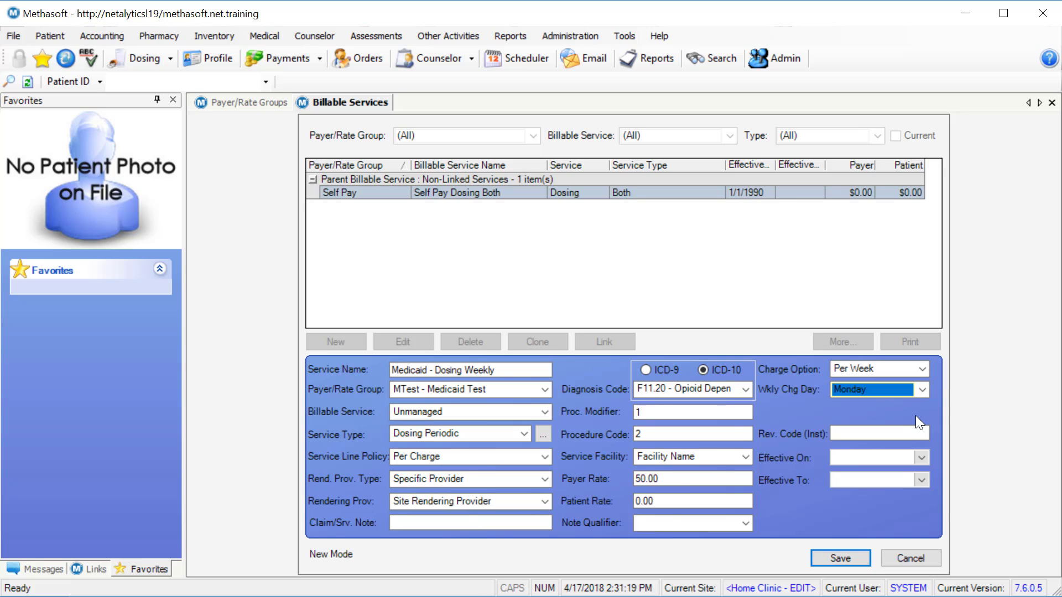
Set the service's effective-on date to 4/1/2018.
left_click(885, 458)
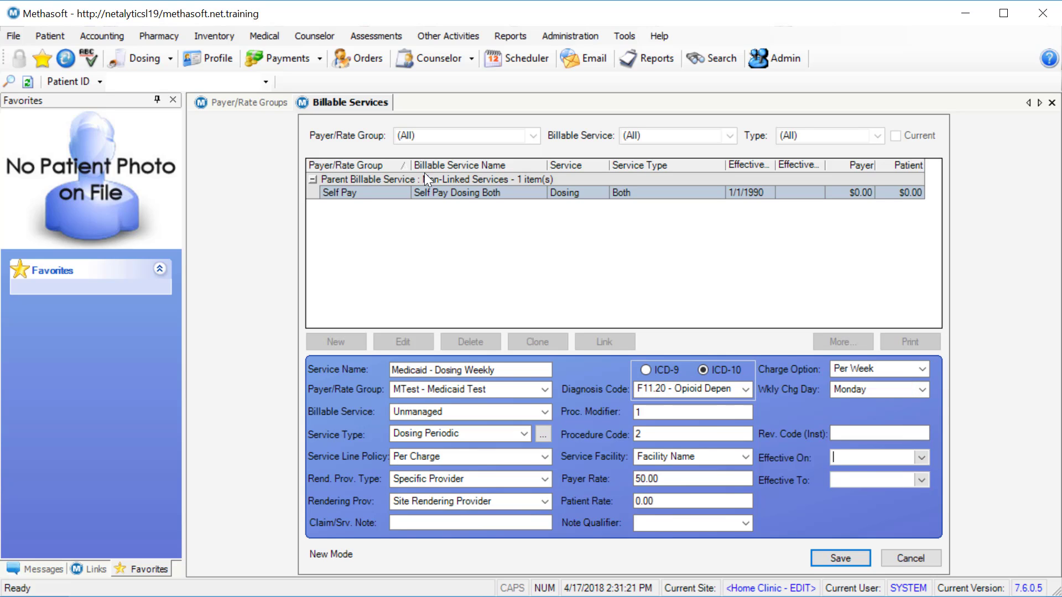
key("alt+Down")
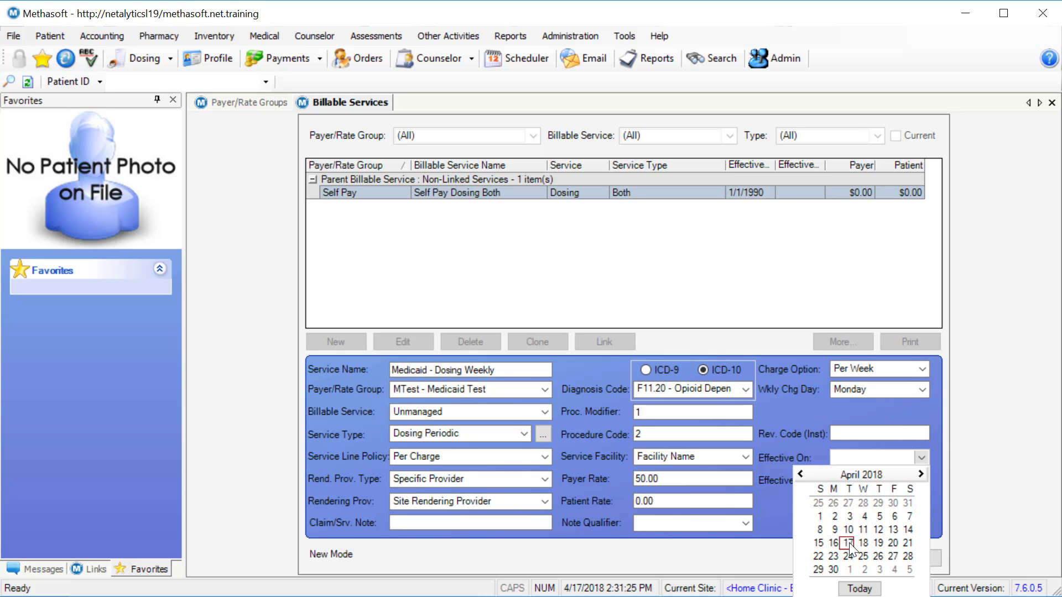
left_click(819, 517)
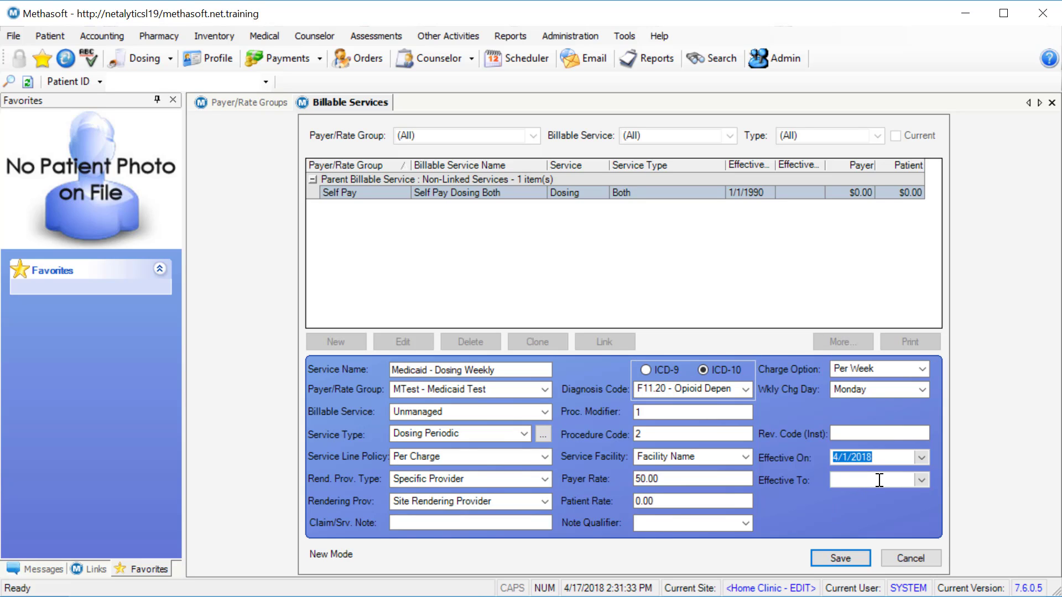
Leave the effective-to date blank and save the Medicaid - Dosing Weekly billable service.
left_click(920, 479)
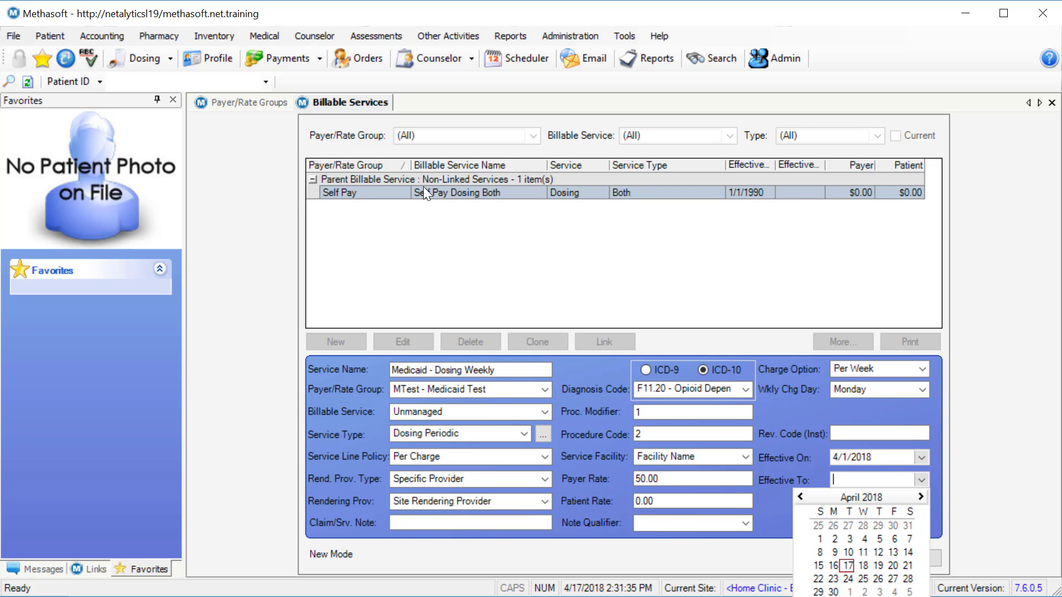
left_click(921, 479)
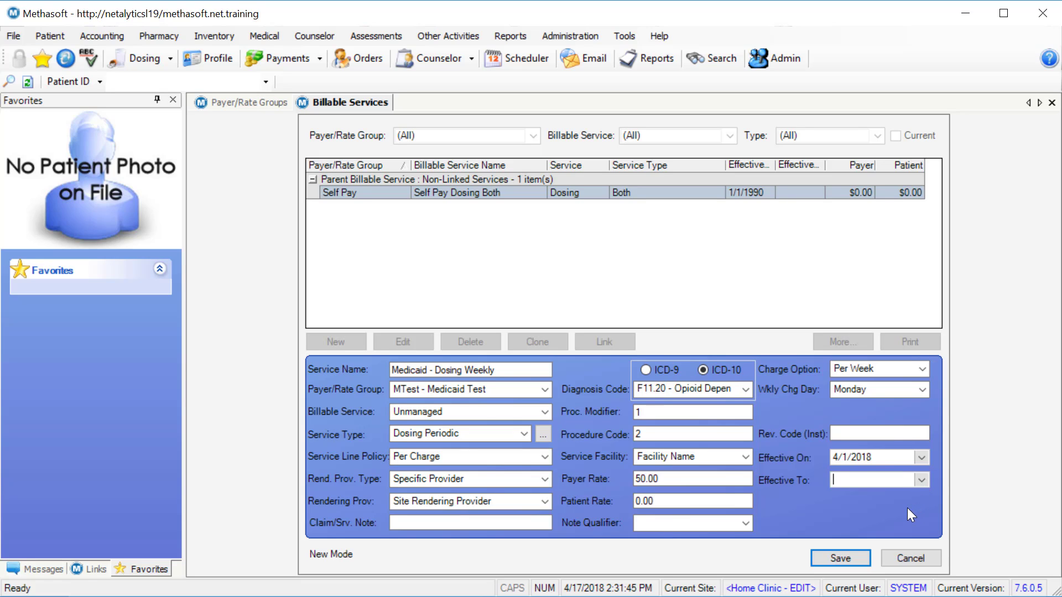
left_click(828, 558)
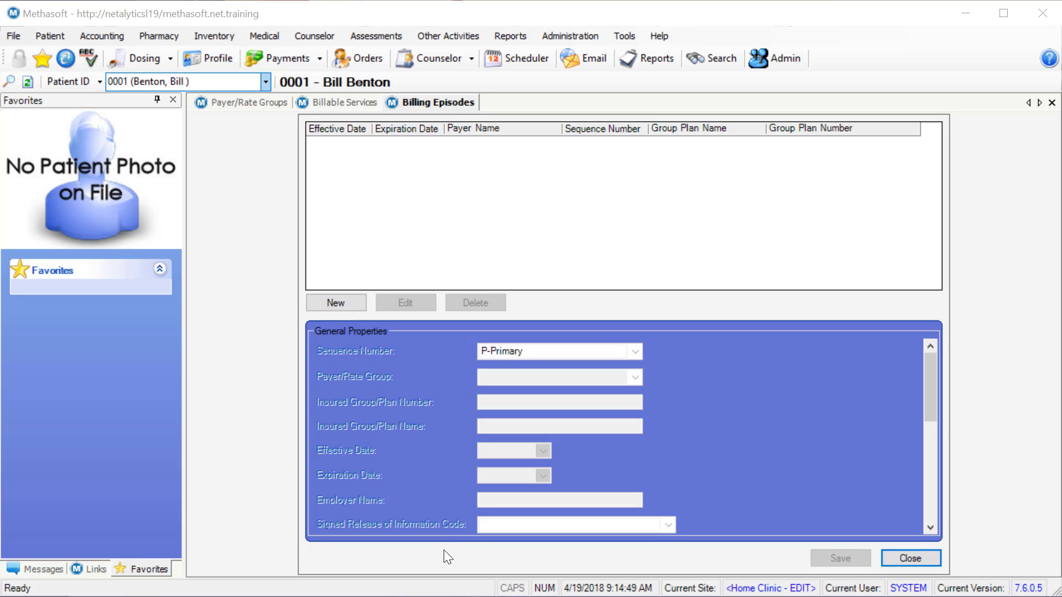
Start a new billing episode for the patient with payer/rate group MTest - Medicaid Test, effective 4/1/2018, and try to save it.
left_click(349, 301)
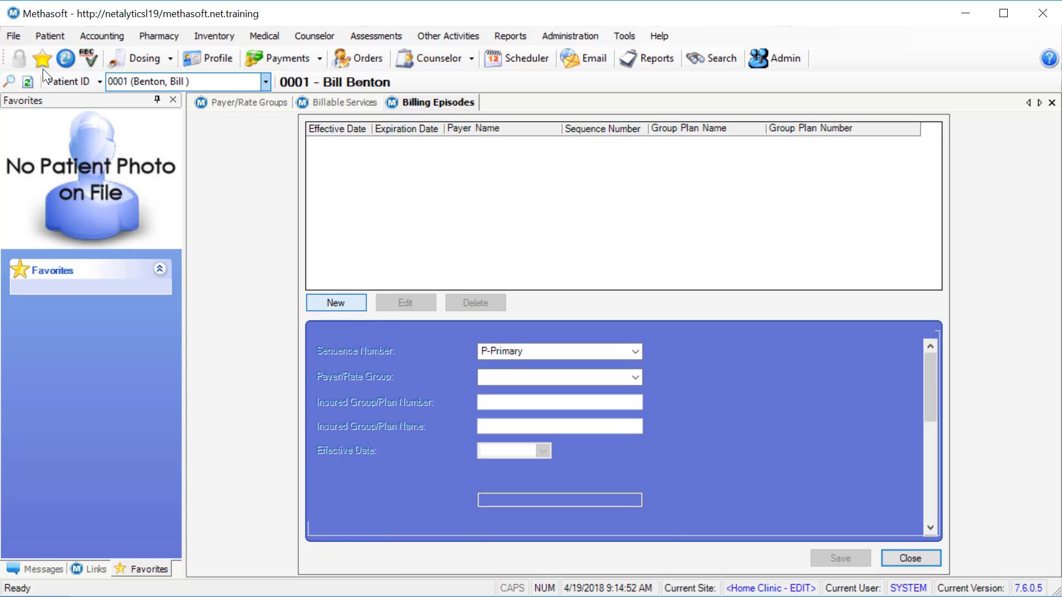
left_click(636, 377)
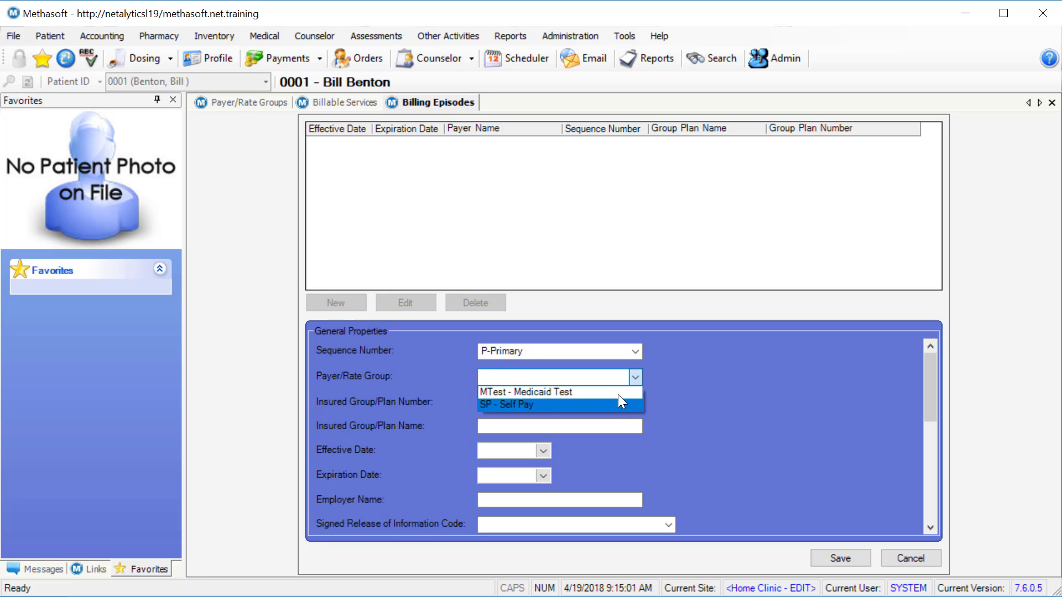
left_click(618, 391)
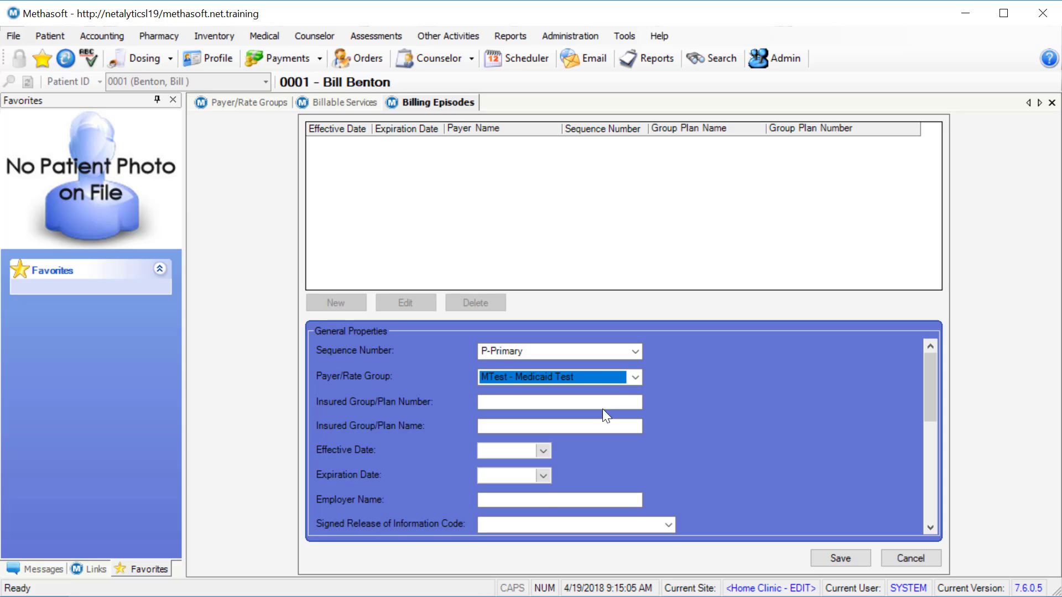
left_click(543, 451)
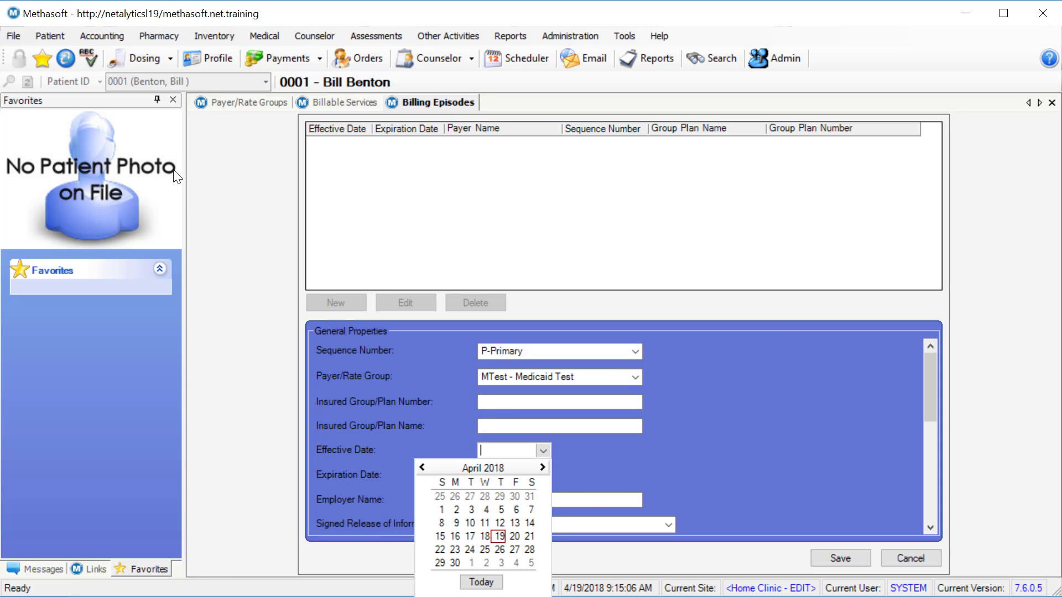
left_click(441, 508)
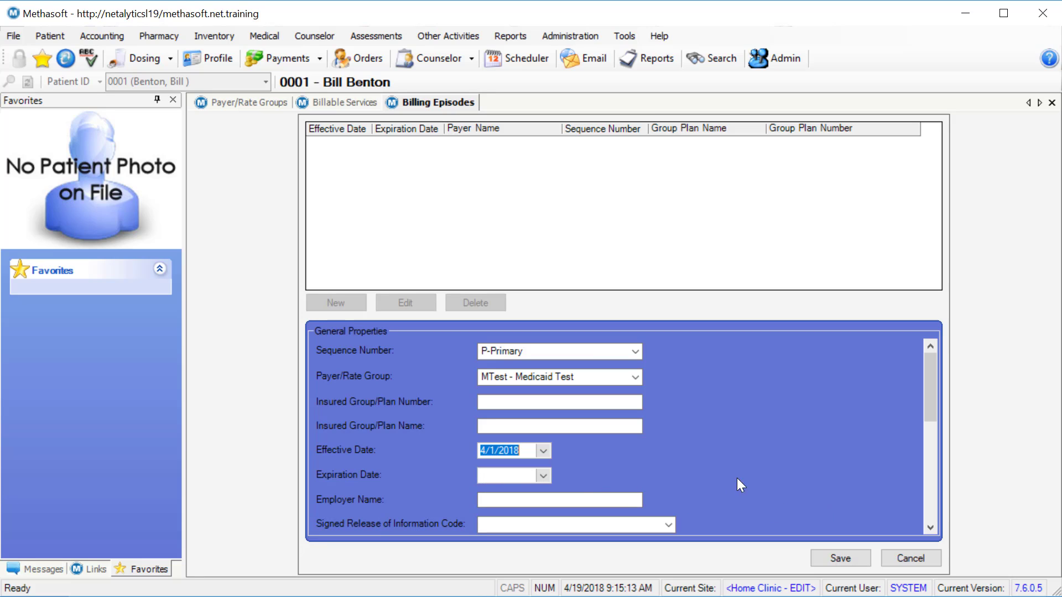
left_click(851, 558)
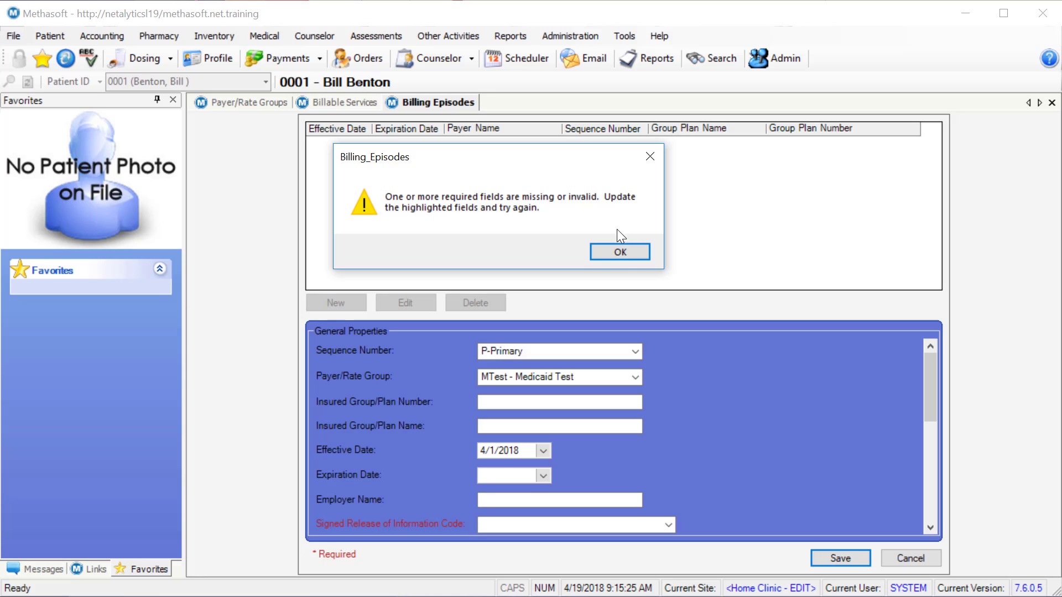
left_click(620, 254)
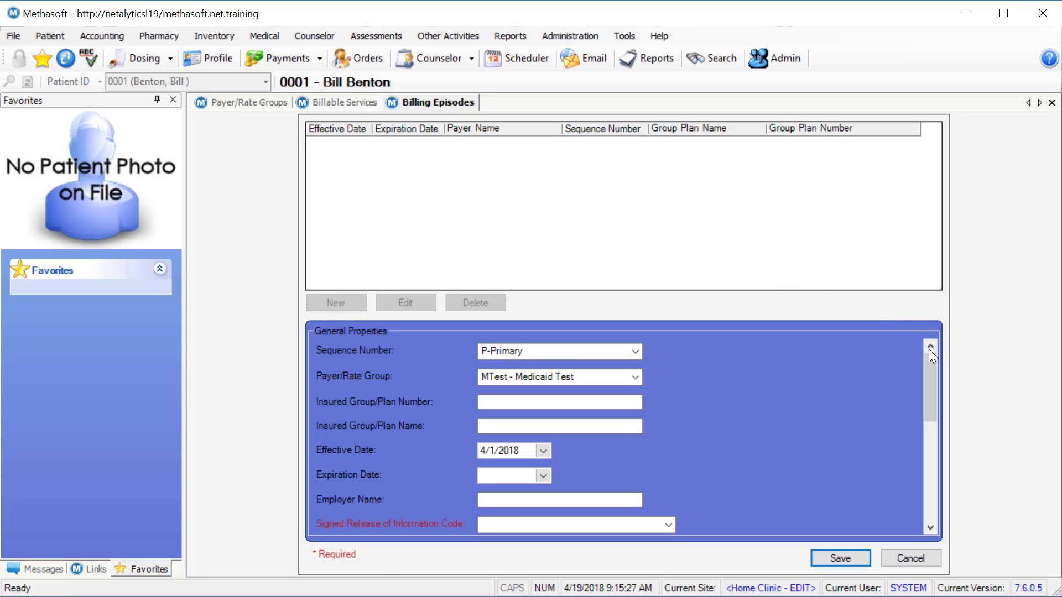
Set the billing episode's signed release of information code to Y-Yes, Provider has a Signed Statement.
left_click_drag(931, 369, 933, 414)
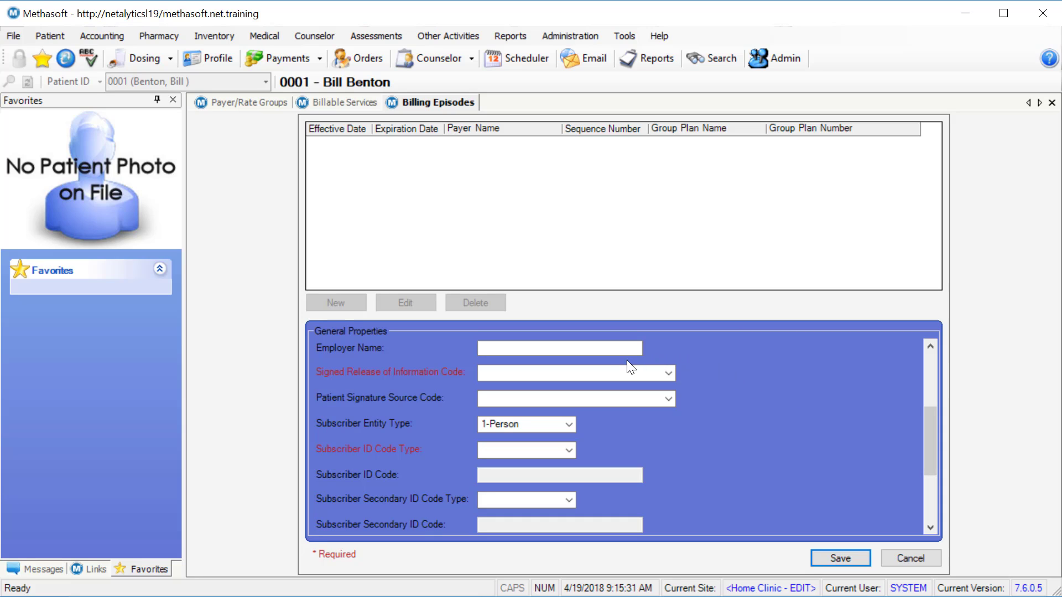
left_click(668, 373)
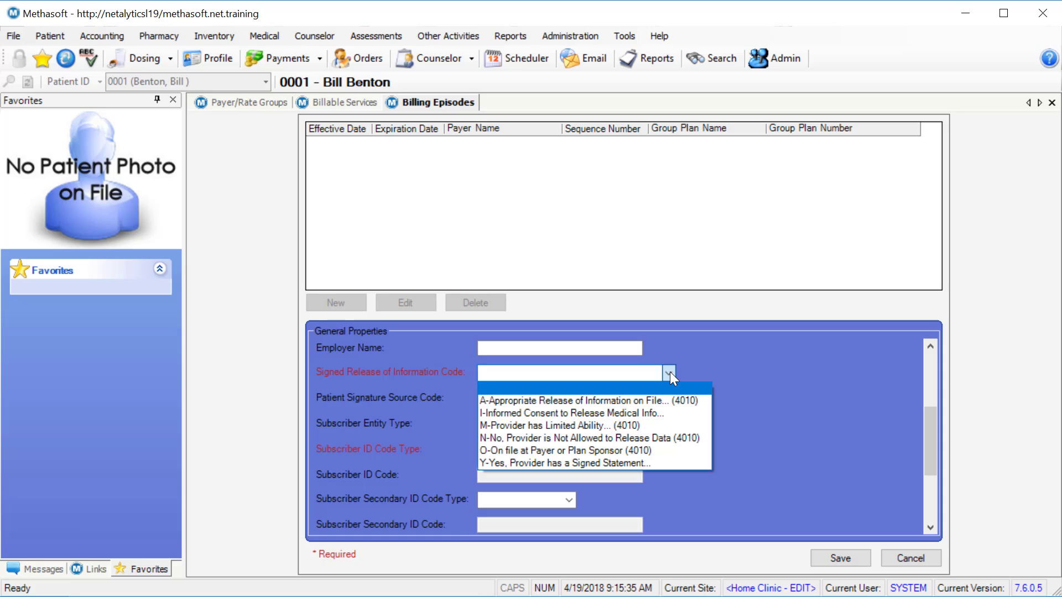
left_click(652, 465)
Choose MI-Member Identification Number as the subscriber ID code type and enter the subscriber ID code.
left_click(569, 450)
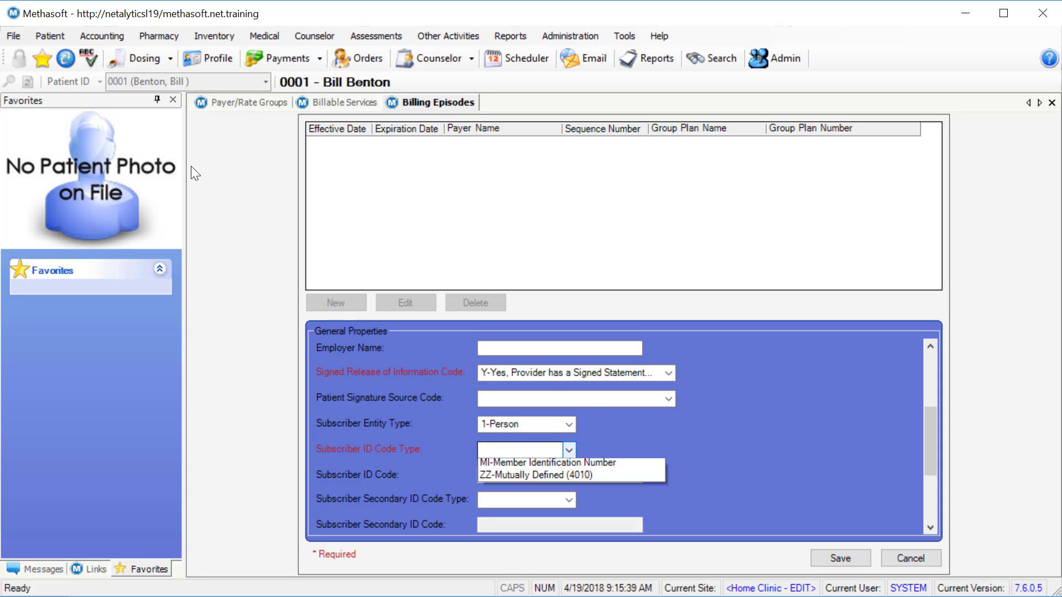
left_click(573, 490)
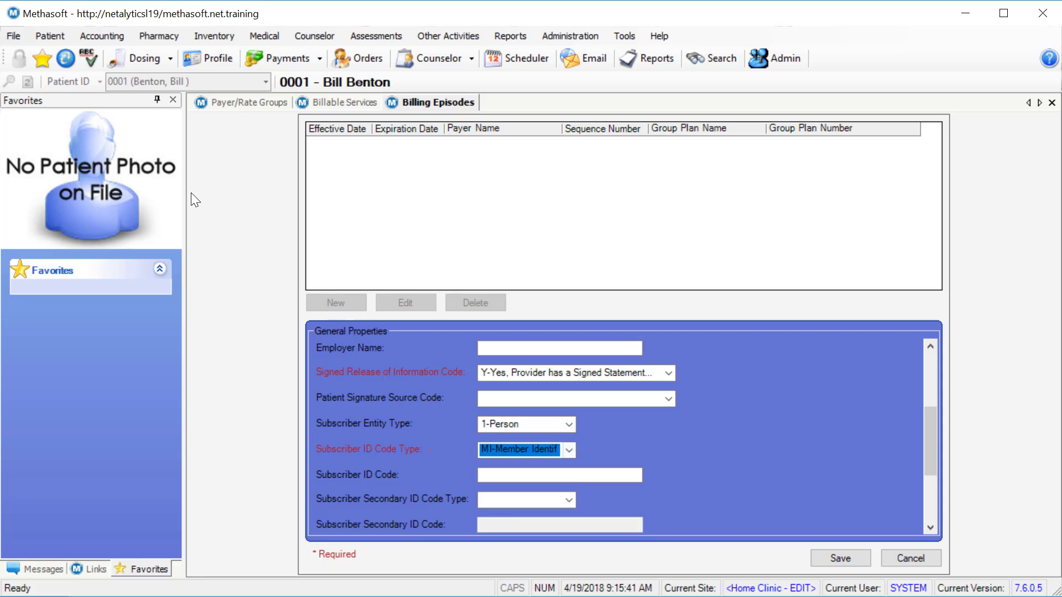
left_click(572, 476)
type("12345")
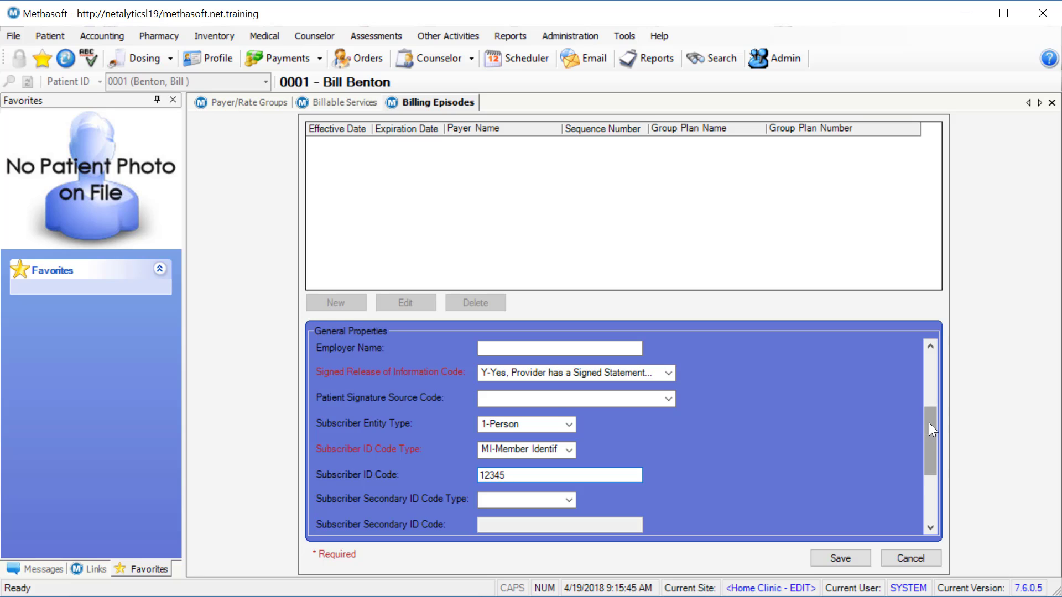
Set the benefits assignment indicator to Y-Yes (5010) and save the Medicaid billing episode.
left_click_drag(928, 422, 911, 467)
left_click(667, 428)
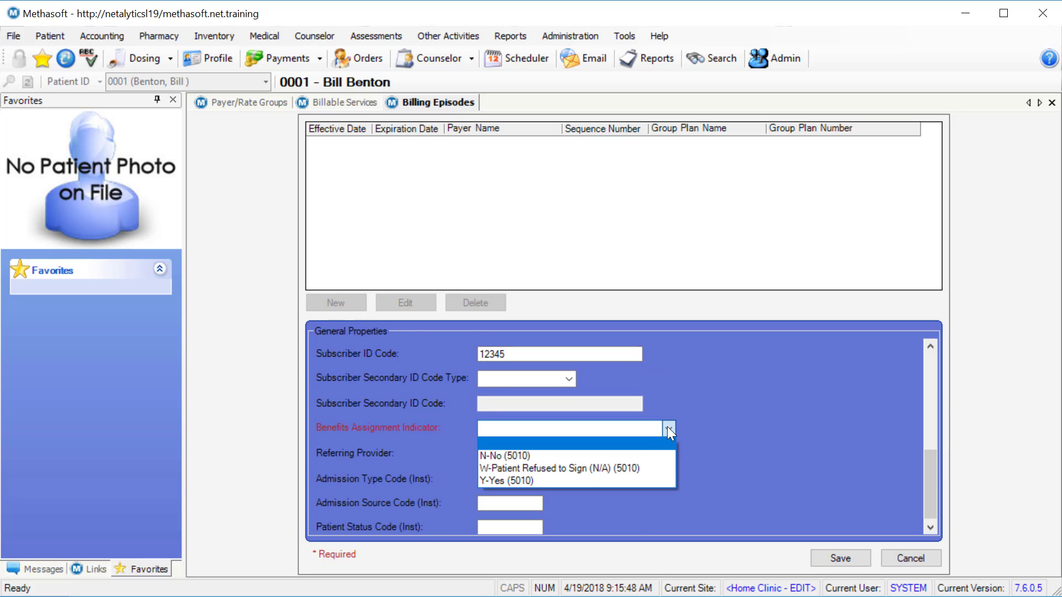
left_click(649, 480)
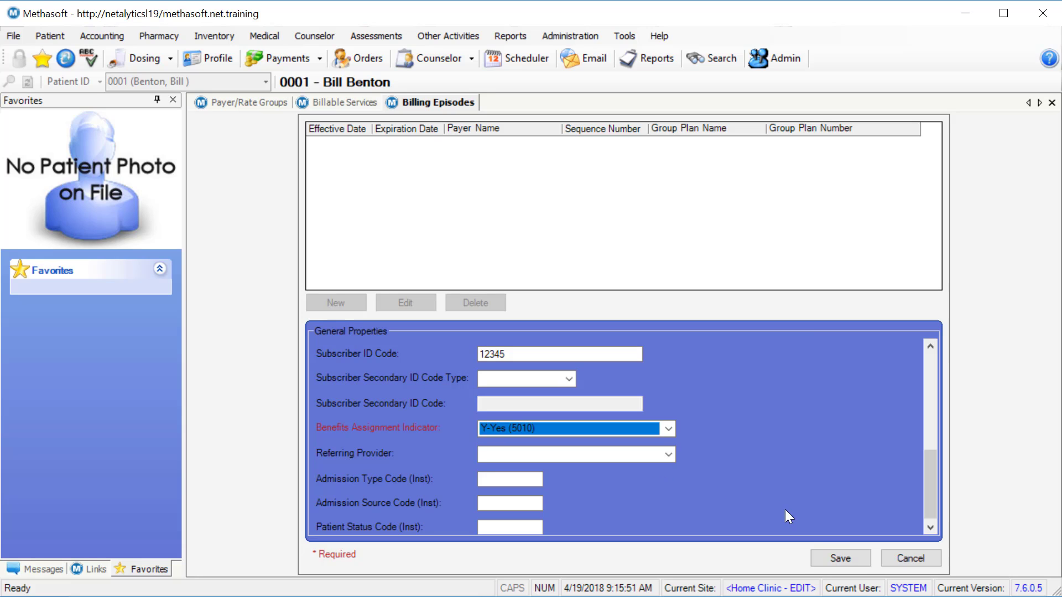
left_click(829, 552)
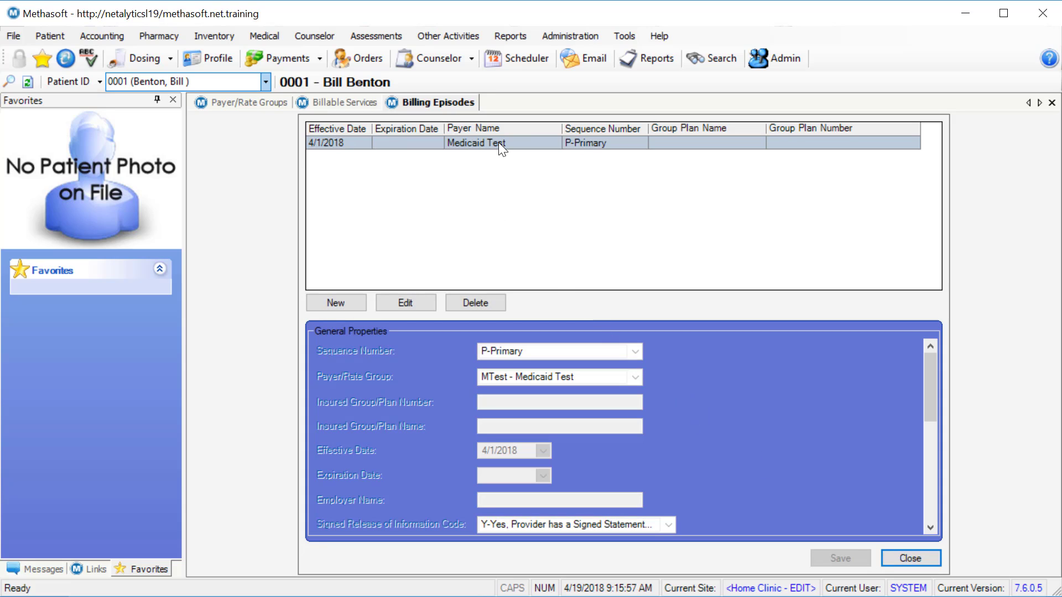
Edit the Medicaid Test billing episode to expire on 4/18/2018 and save the change.
left_click(417, 303)
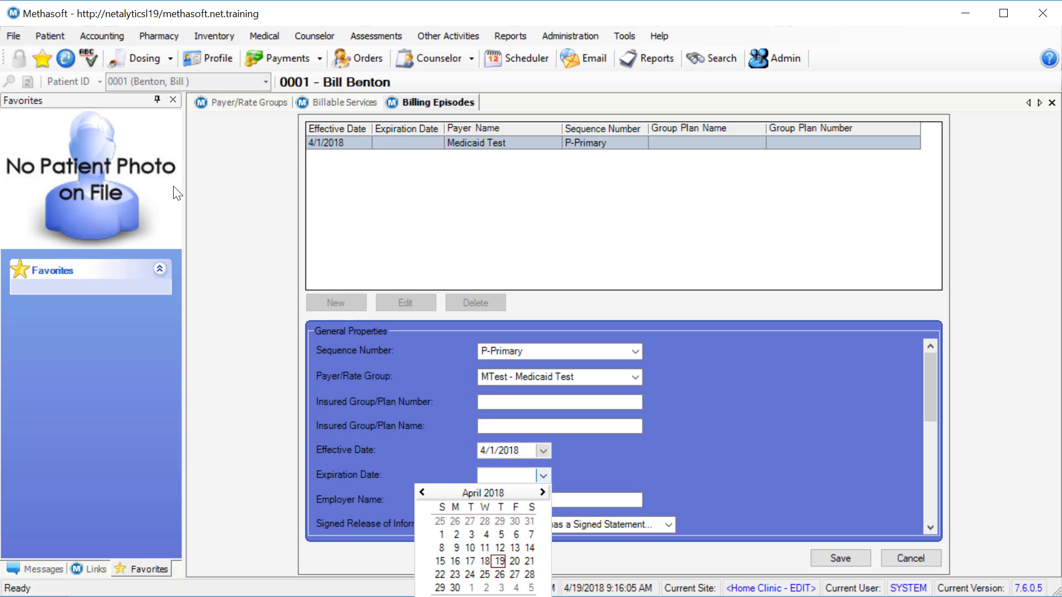
left_click(489, 563)
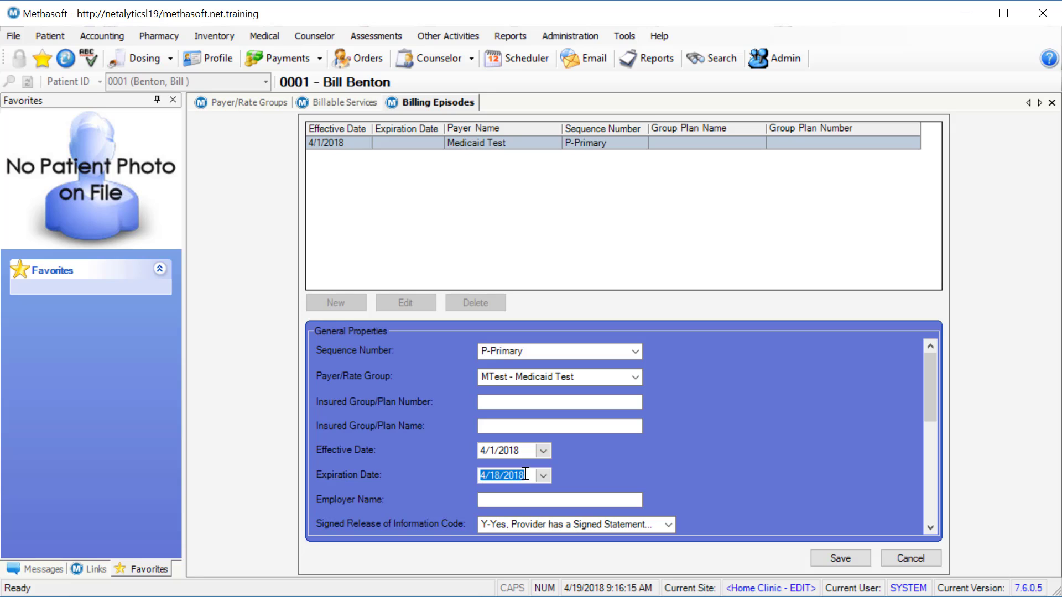
left_click(841, 559)
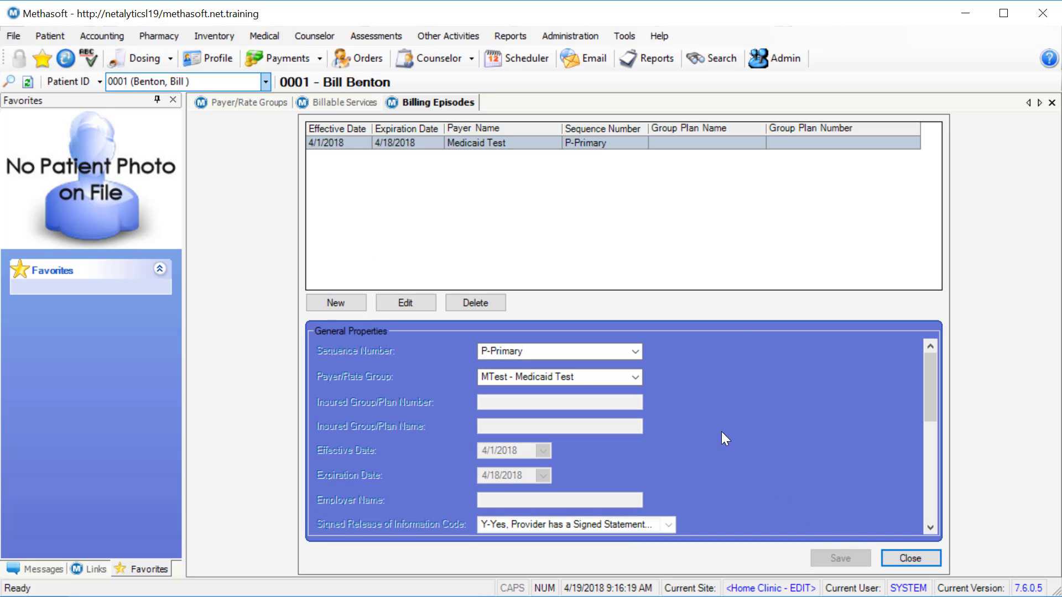
Create and save a new primary billing episode with payer/rate group SP - Self Pay, effective 4/19/2018.
left_click(336, 303)
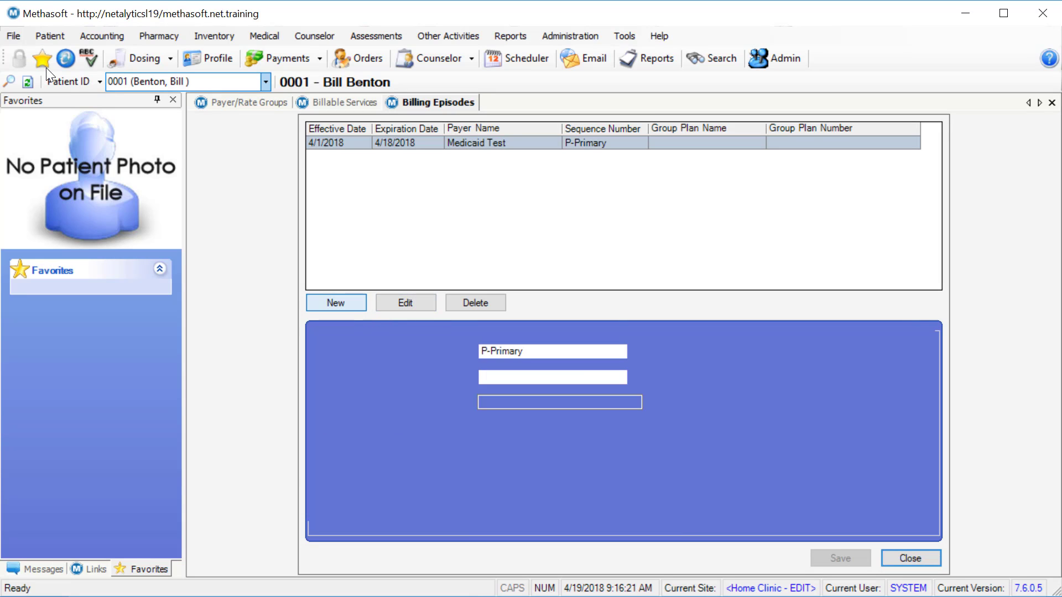
left_click(634, 376)
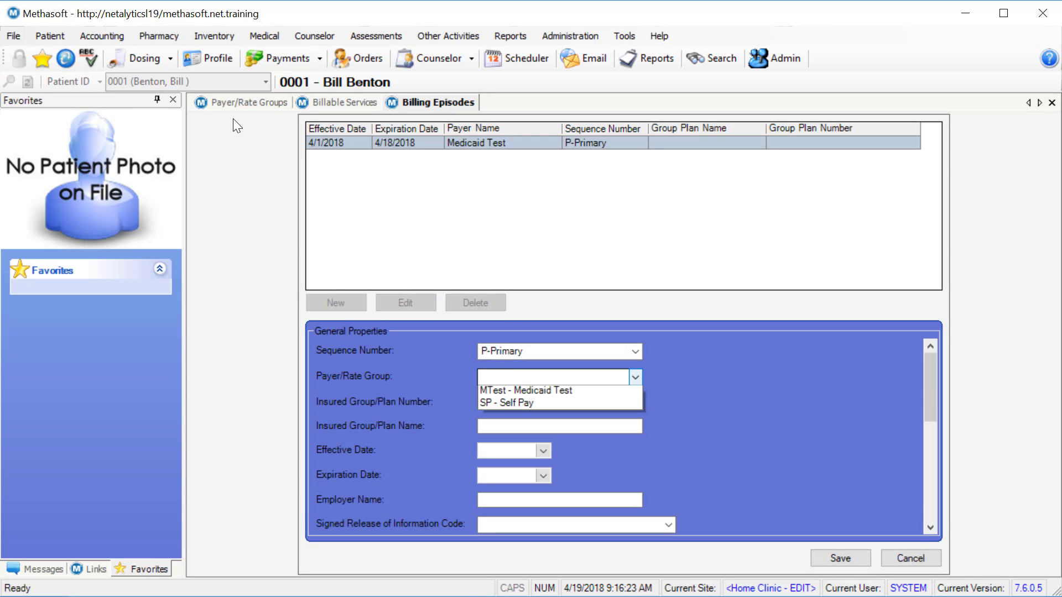
left_click(605, 403)
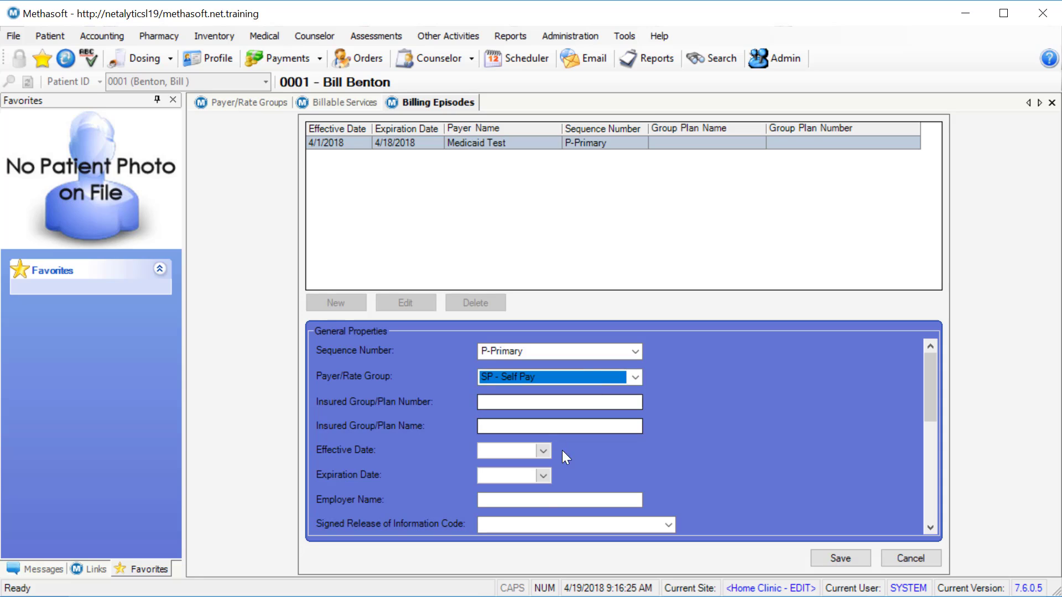
left_click(543, 451)
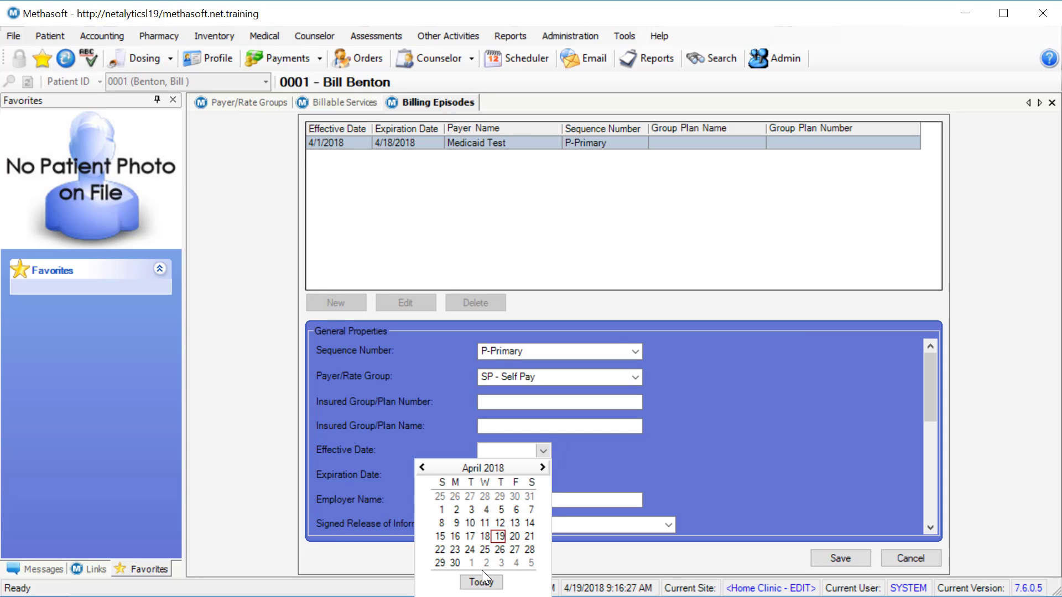
left_click(498, 536)
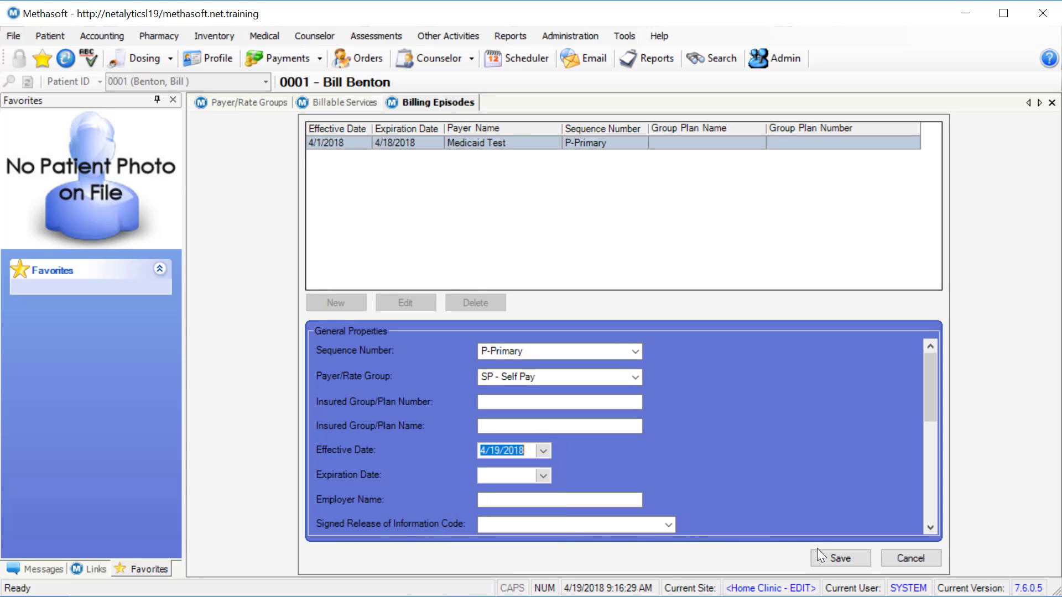
left_click(828, 556)
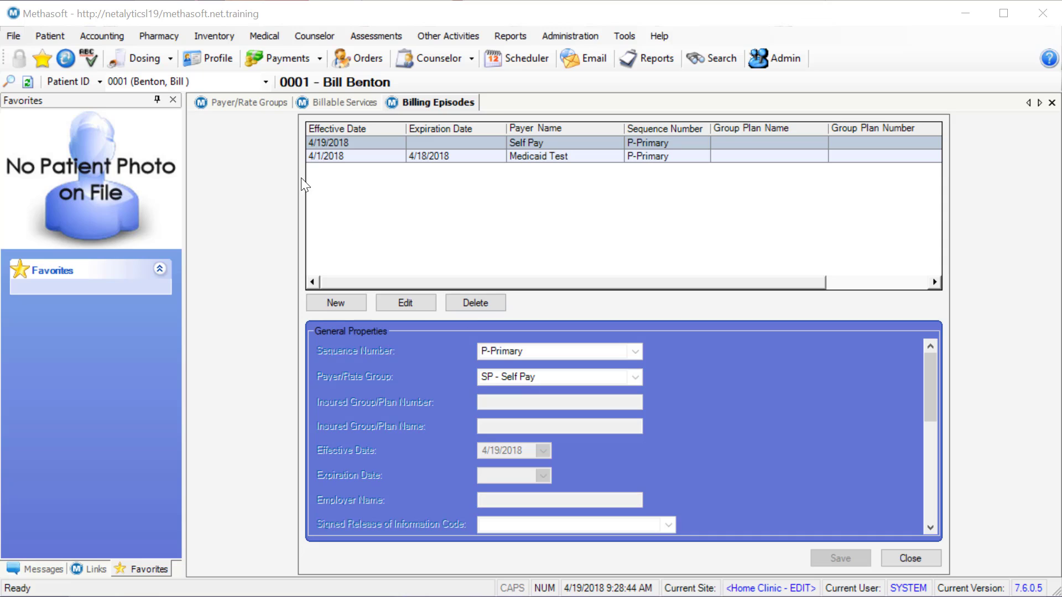
Start a new billable service override for the patient's SP: 04/19/2018- billing episode.
left_click(122, 40)
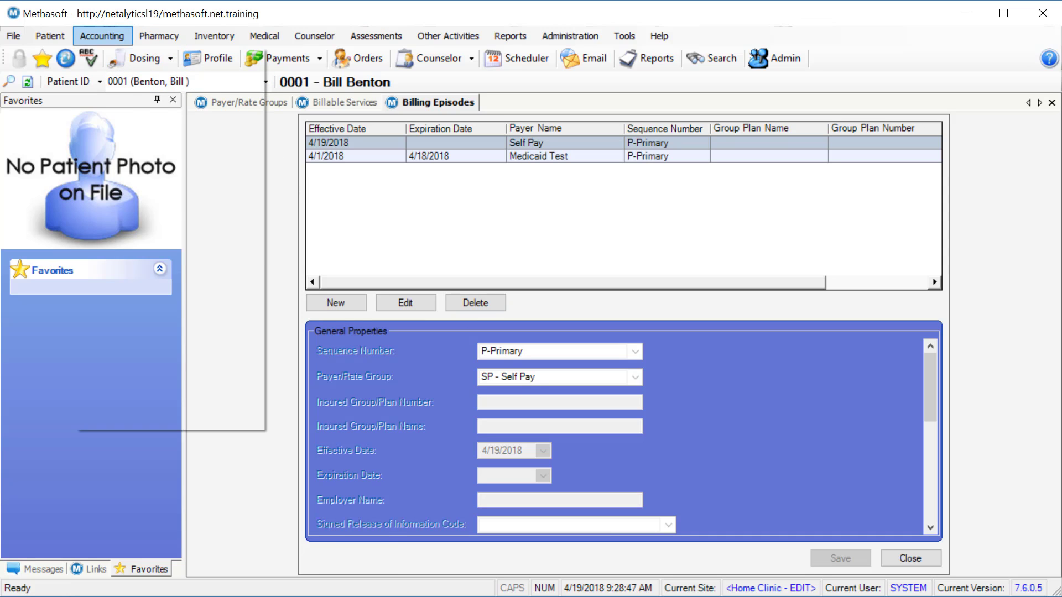
left_click(171, 152)
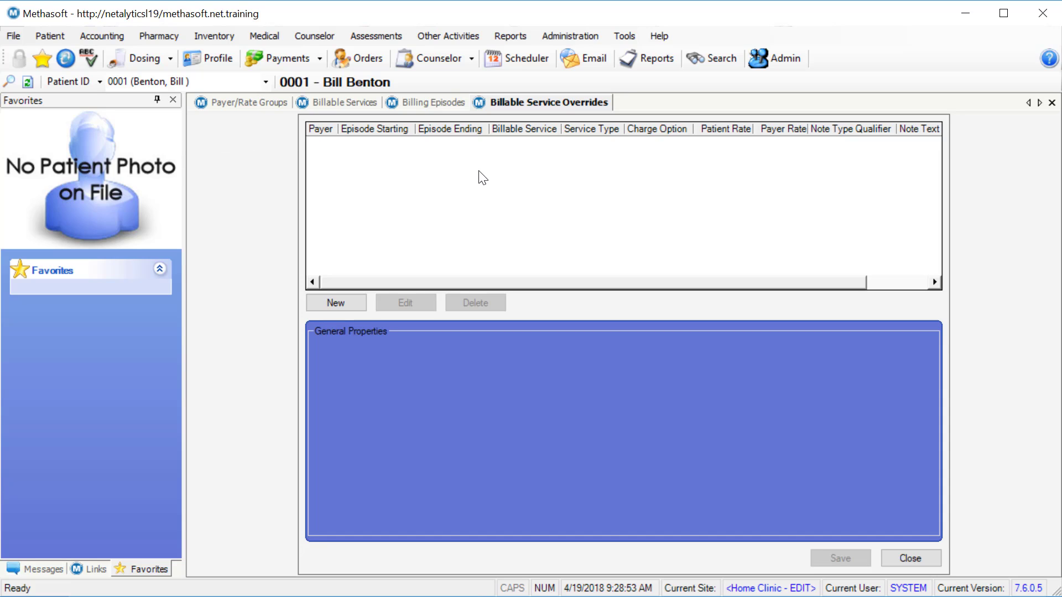
left_click(348, 308)
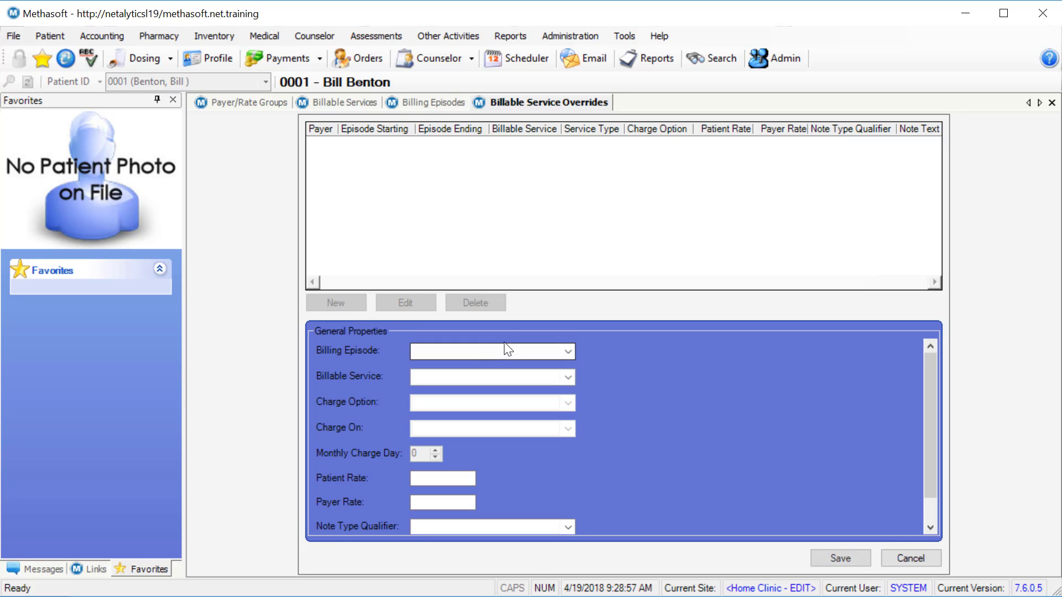
left_click(570, 350)
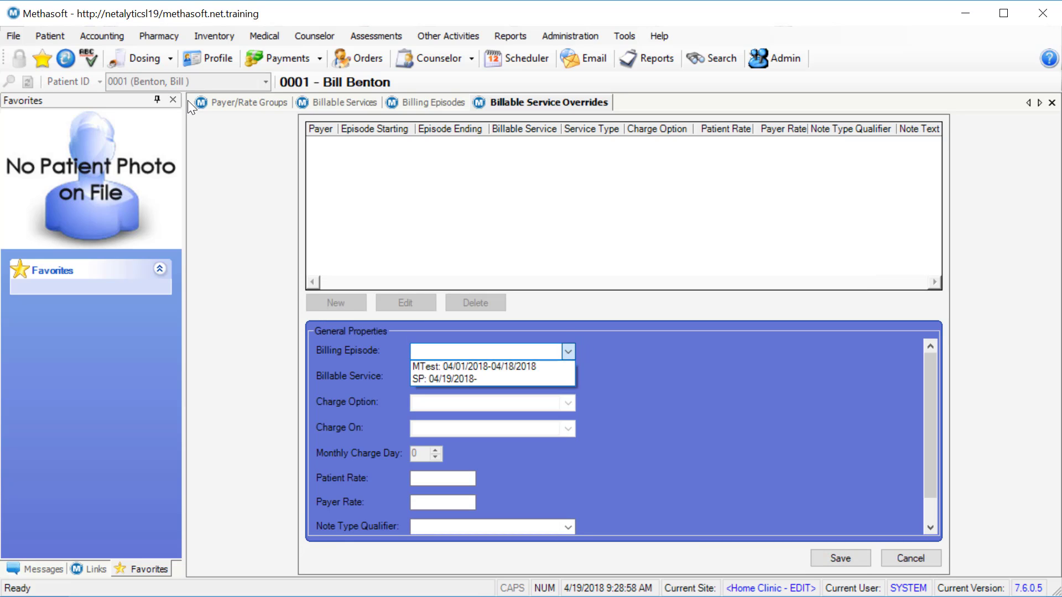
left_click(557, 379)
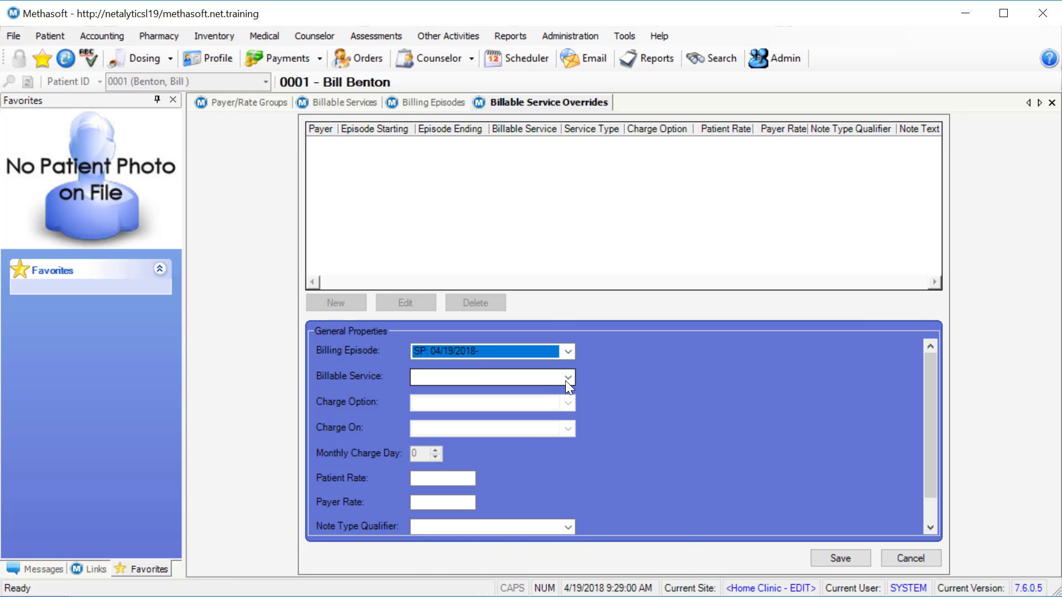
Set the override's billable service to Unmanaged: Dosing Periodic, charged Per Week on Monday.
left_click(568, 377)
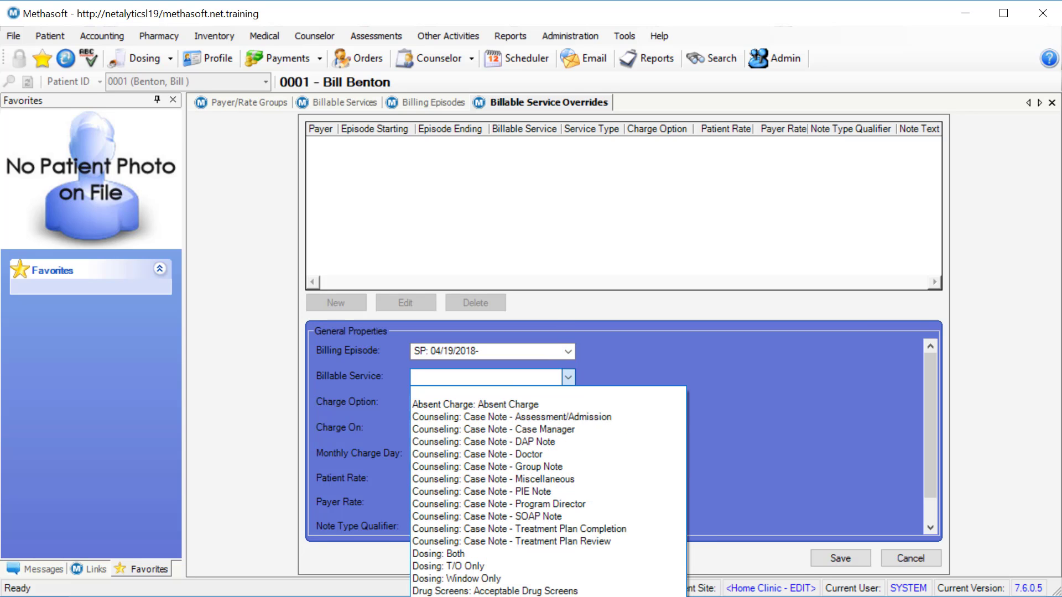
left_click(553, 596)
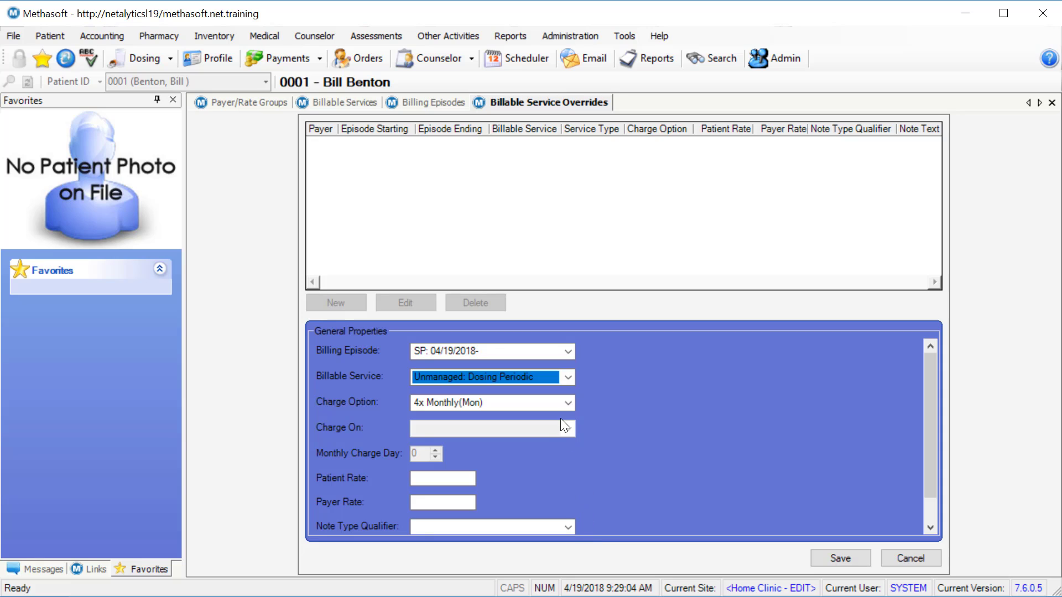
left_click(568, 403)
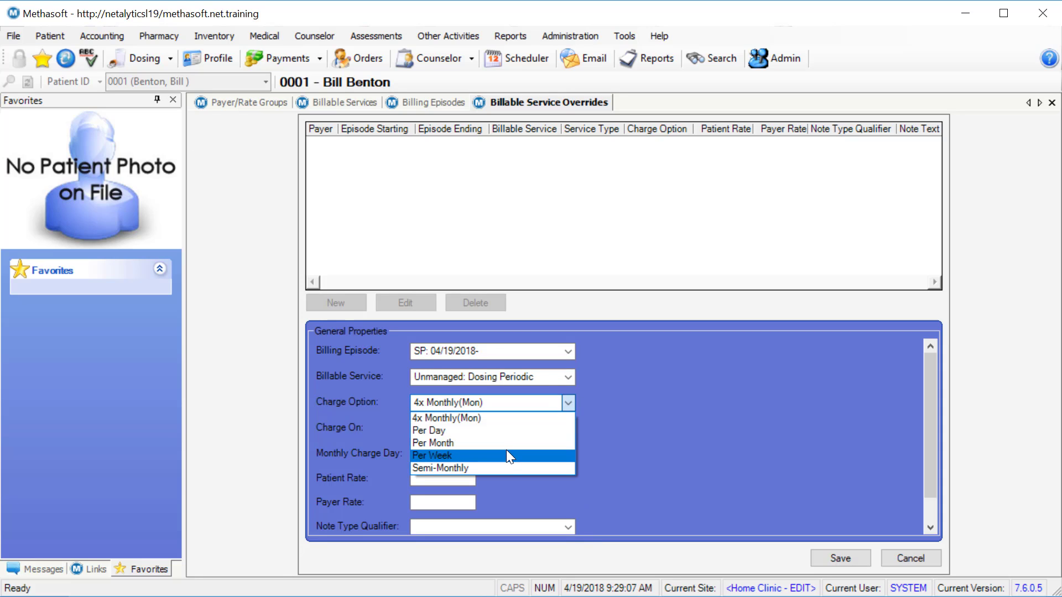
left_click(507, 454)
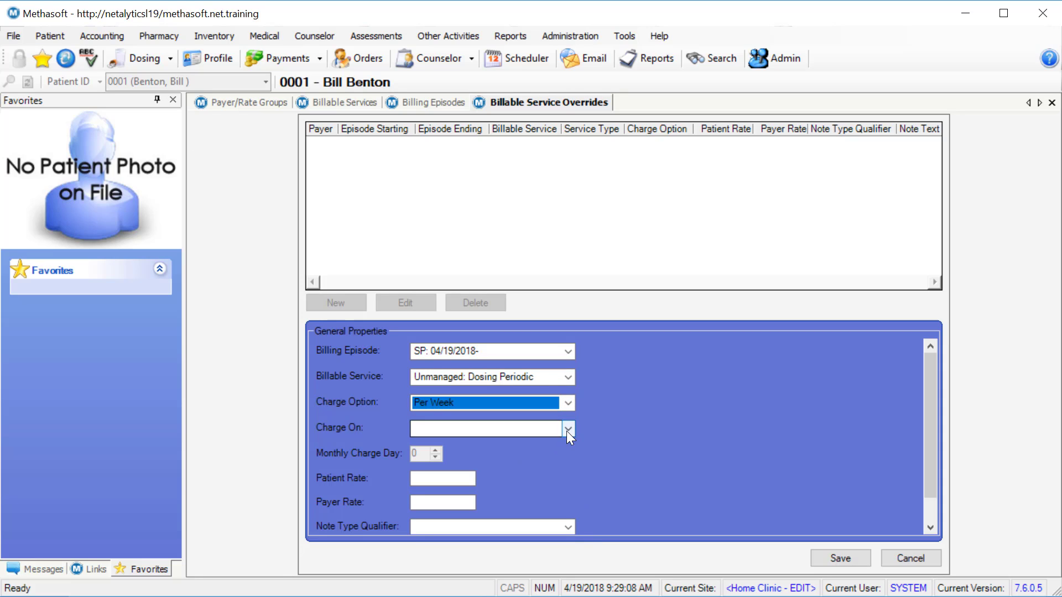
left_click(567, 430)
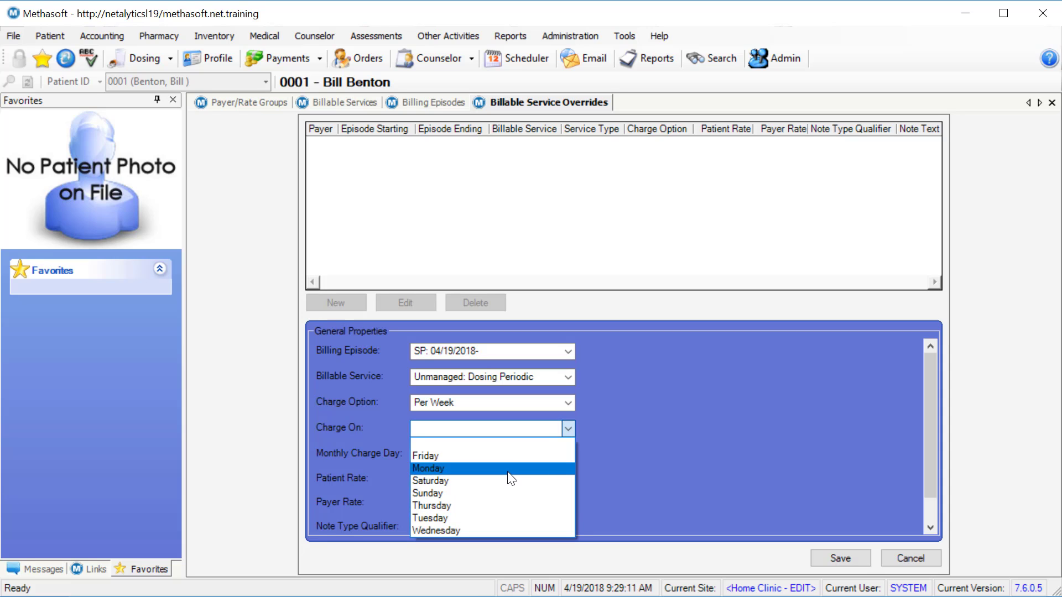
left_click(507, 469)
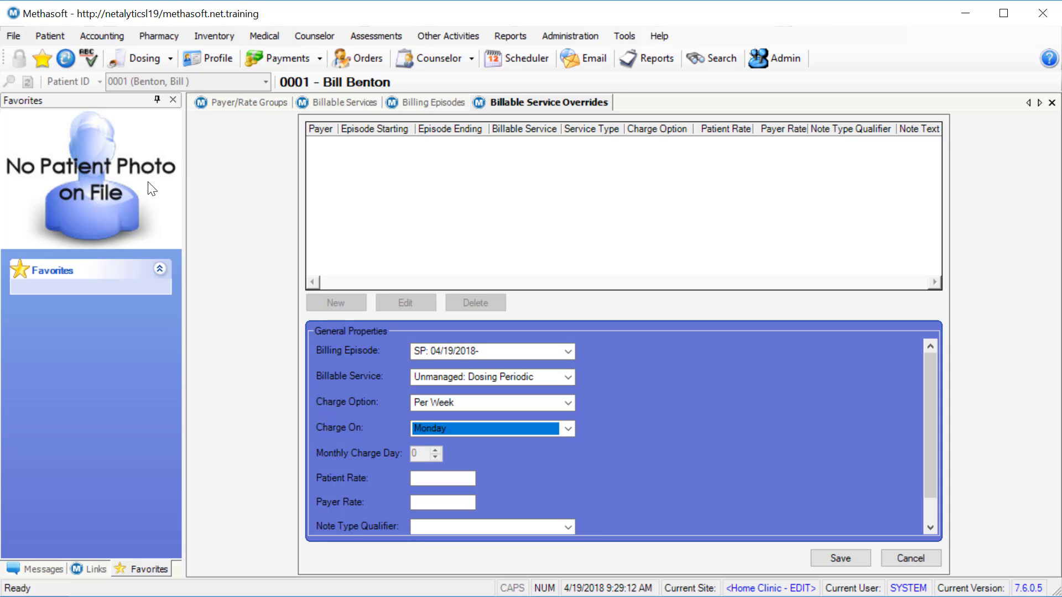
Set the override's patient rate to 40.00 and payer rate to 0.00, and save the override.
left_click(454, 471)
type("4")
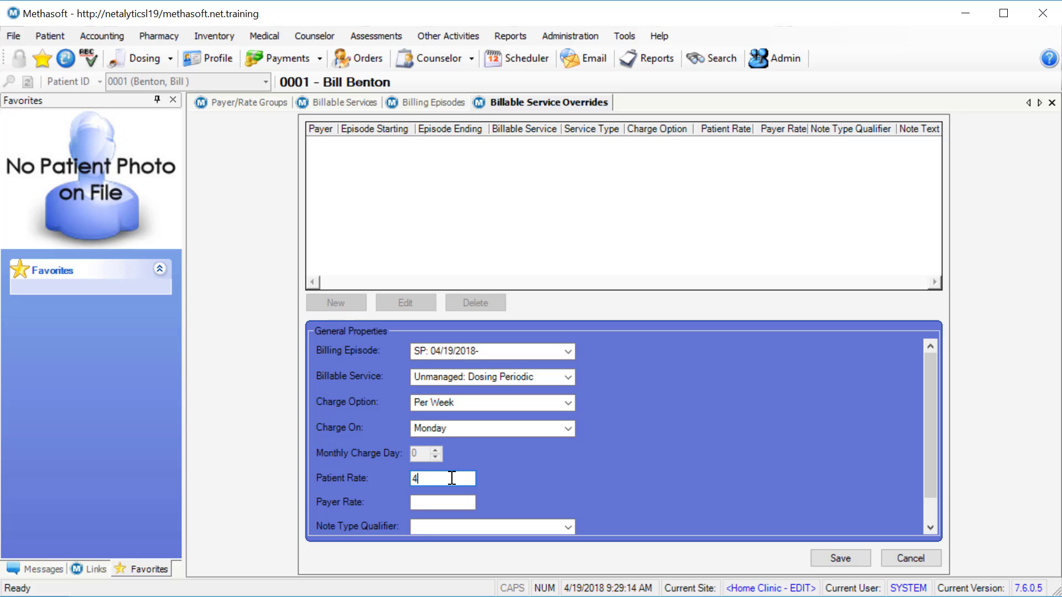
type("0.00")
left_click(424, 502)
type("0.00")
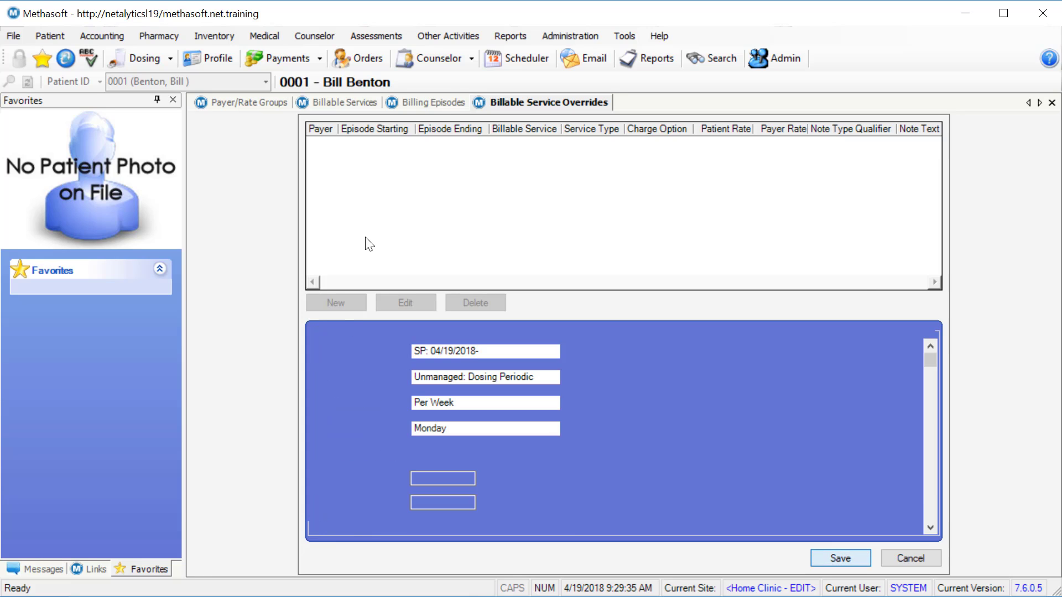
left_click(840, 557)
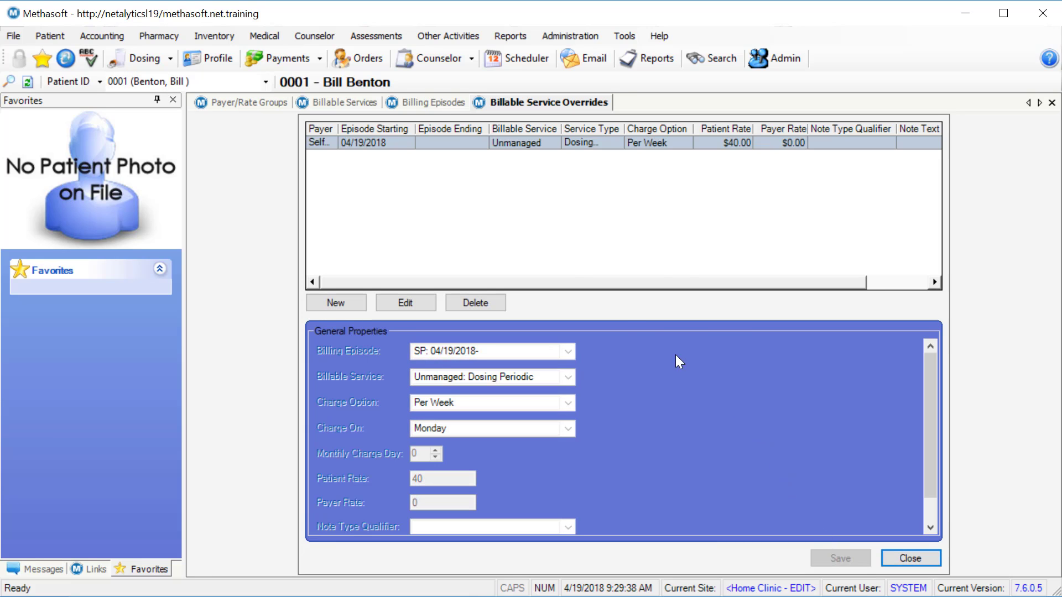